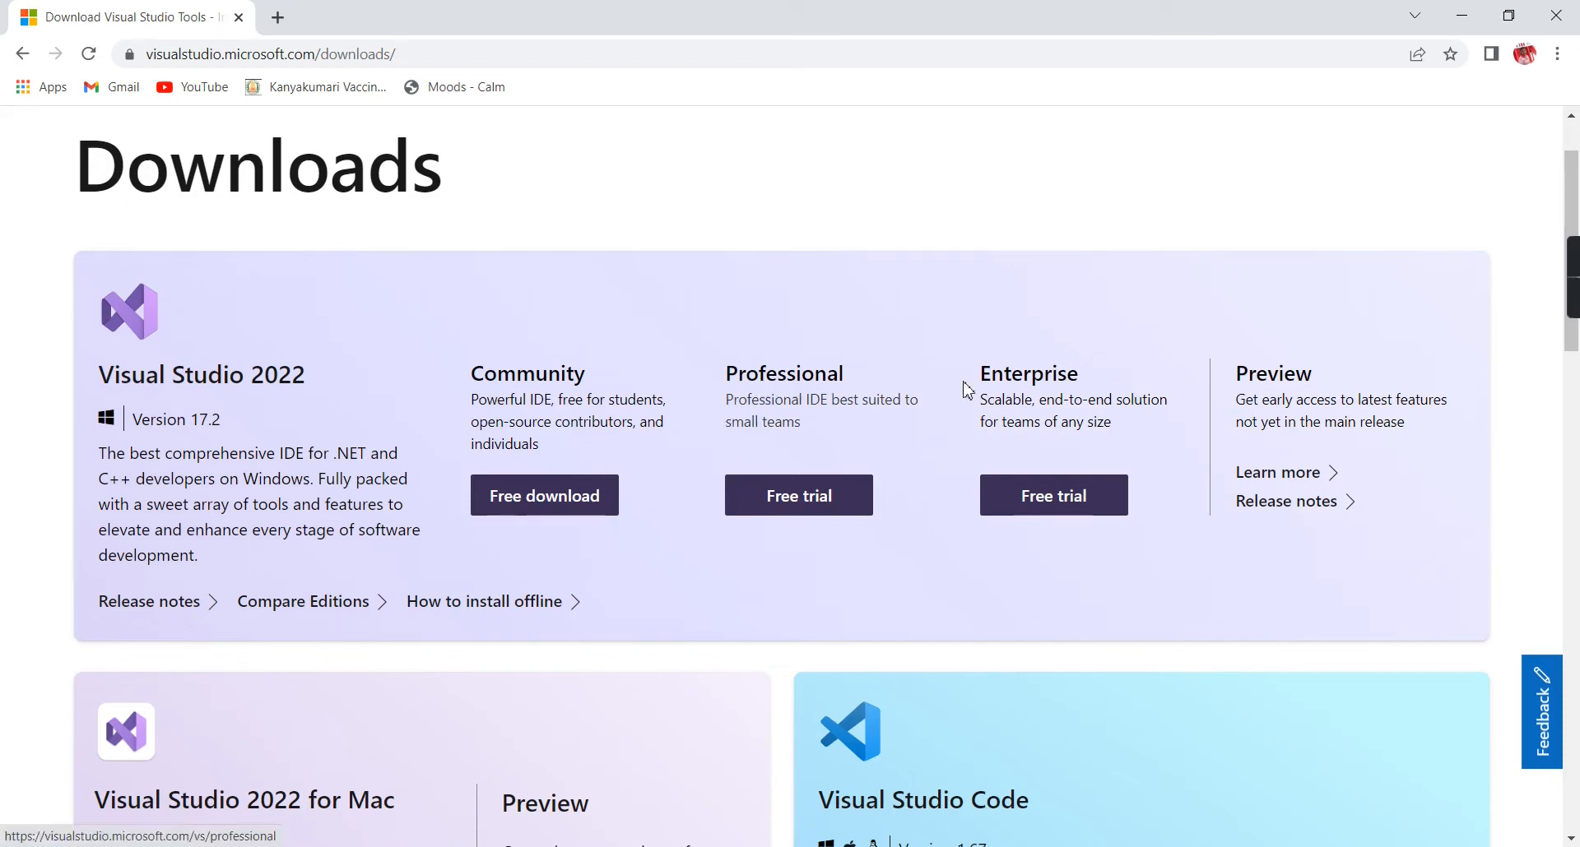
Download the free Visual Studio 2022 Community installer and return to the Downloads page
{"action": "scroll", "coordinate": [574, 541], "scroll_direction": "down", "scroll_amount": 1}
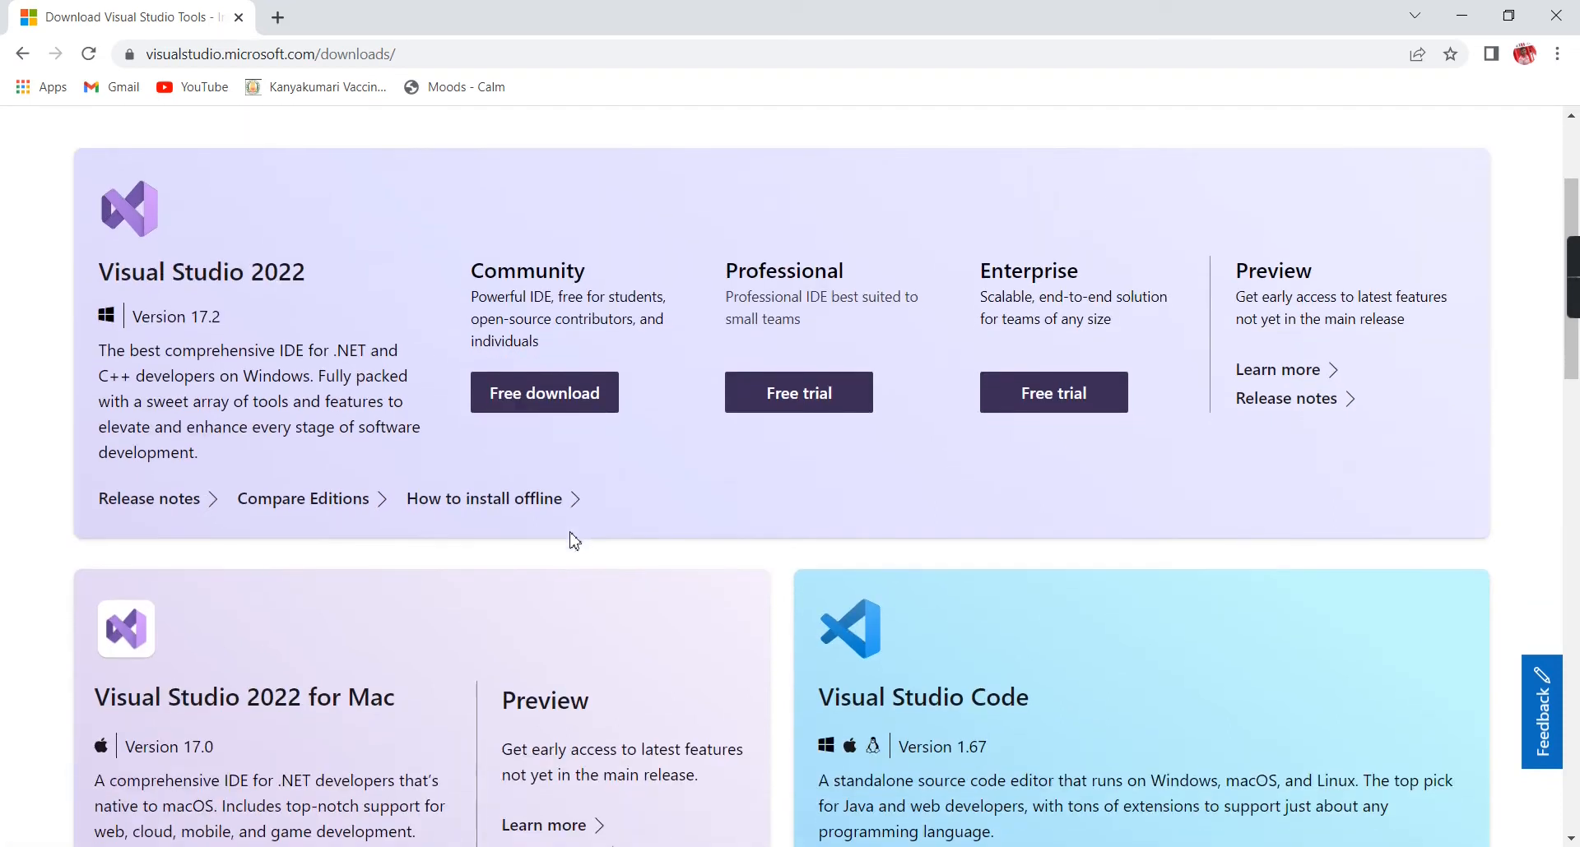
{"action": "left_click", "coordinate": [550, 406]}
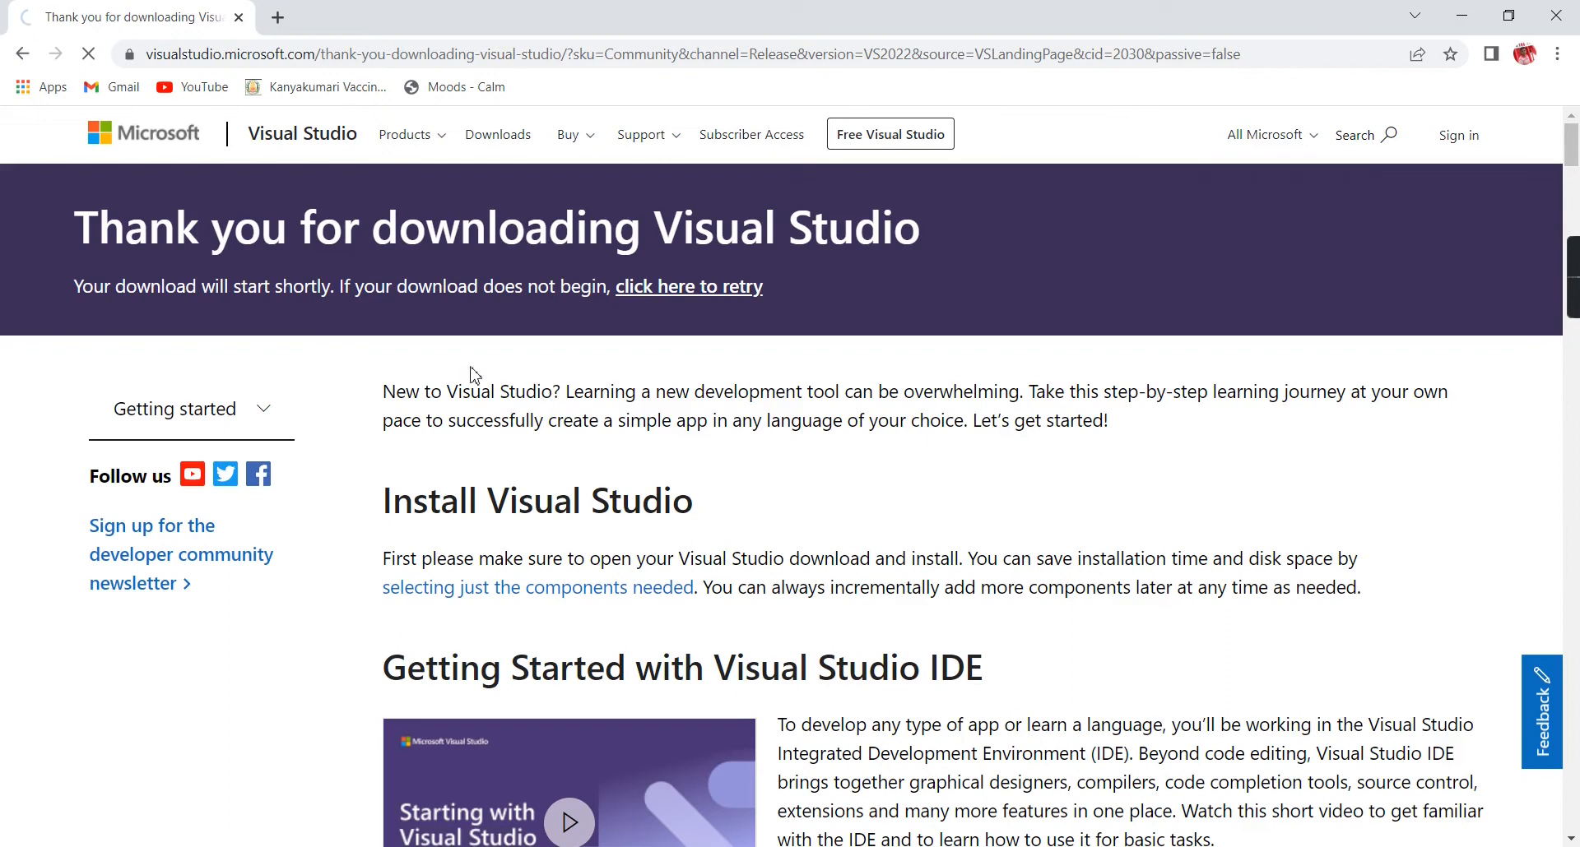
{"action": "scroll", "coordinate": [442, 372], "scroll_direction": "down", "scroll_amount": 2}
{"action": "scroll", "coordinate": [442, 372], "scroll_direction": "up", "scroll_amount": 1}
{"action": "left_click", "coordinate": [143, 831]}
{"action": "left_click", "coordinate": [22, 55]}
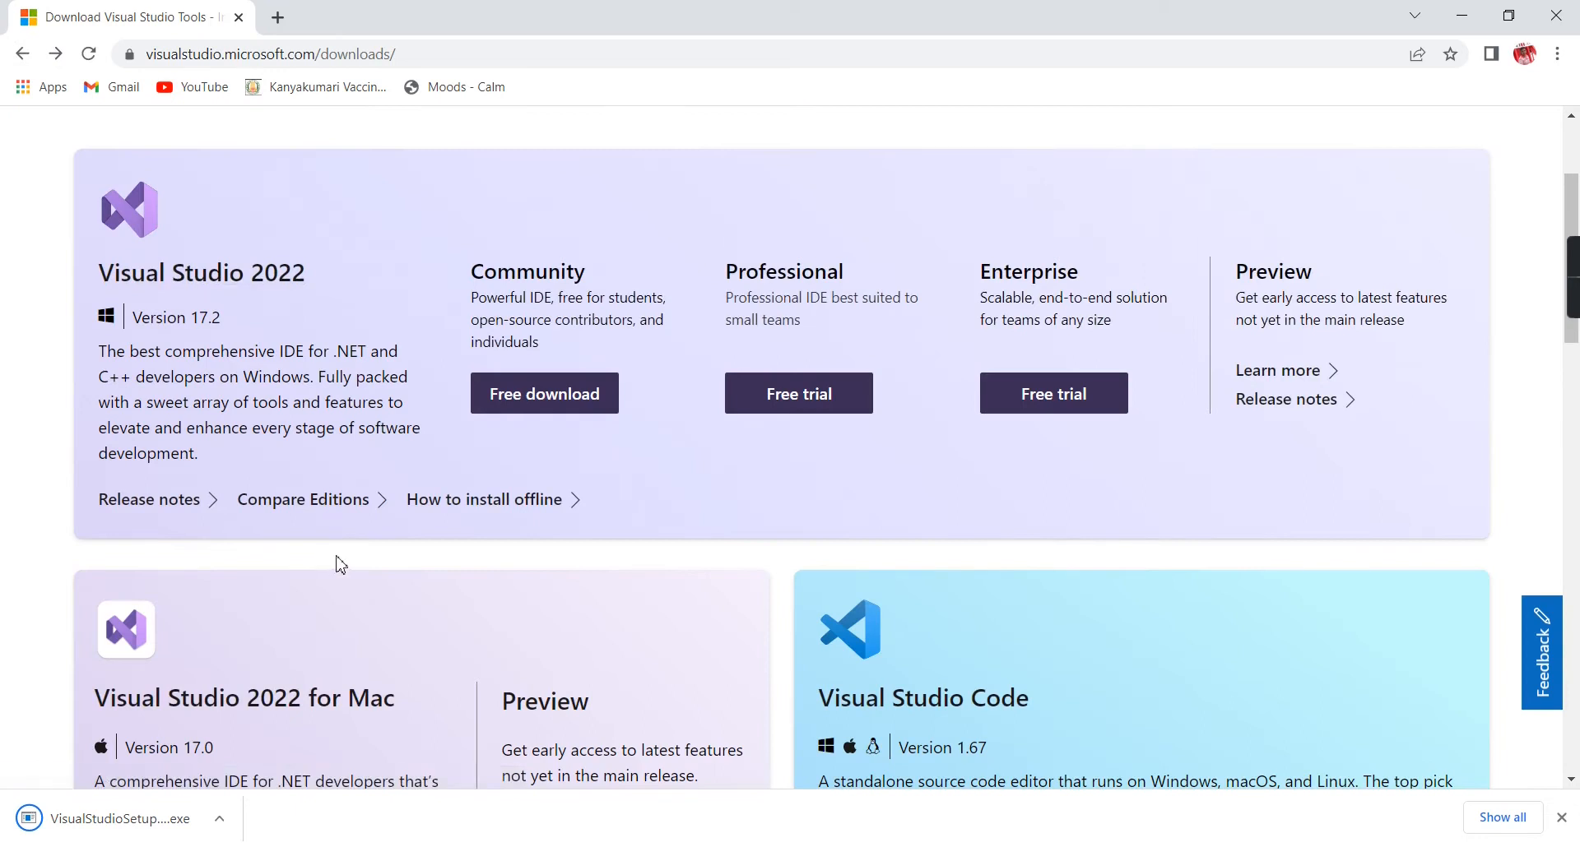
Review the Visual Studio 2022 for Mac and Visual Studio Code downloads, and view the Environmental Setup slide in PowerPoint
{"action": "scroll", "coordinate": [348, 564], "scroll_direction": "down", "scroll_amount": 2}
{"action": "scroll", "coordinate": [344, 563], "scroll_direction": "up", "scroll_amount": 1}
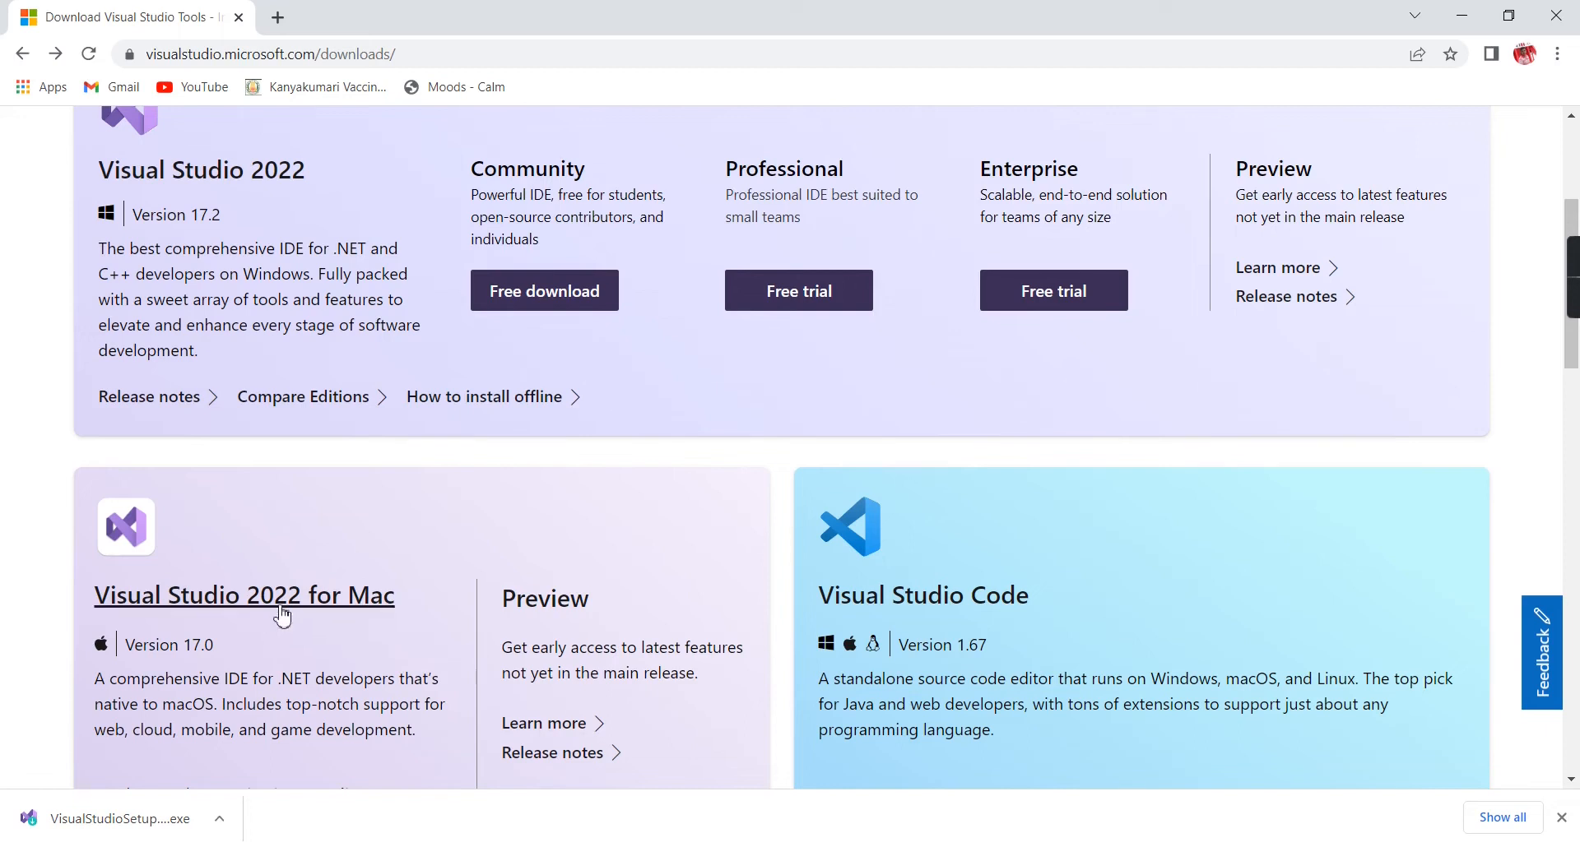
{"action": "scroll", "coordinate": [288, 634], "scroll_direction": "down", "scroll_amount": 2}
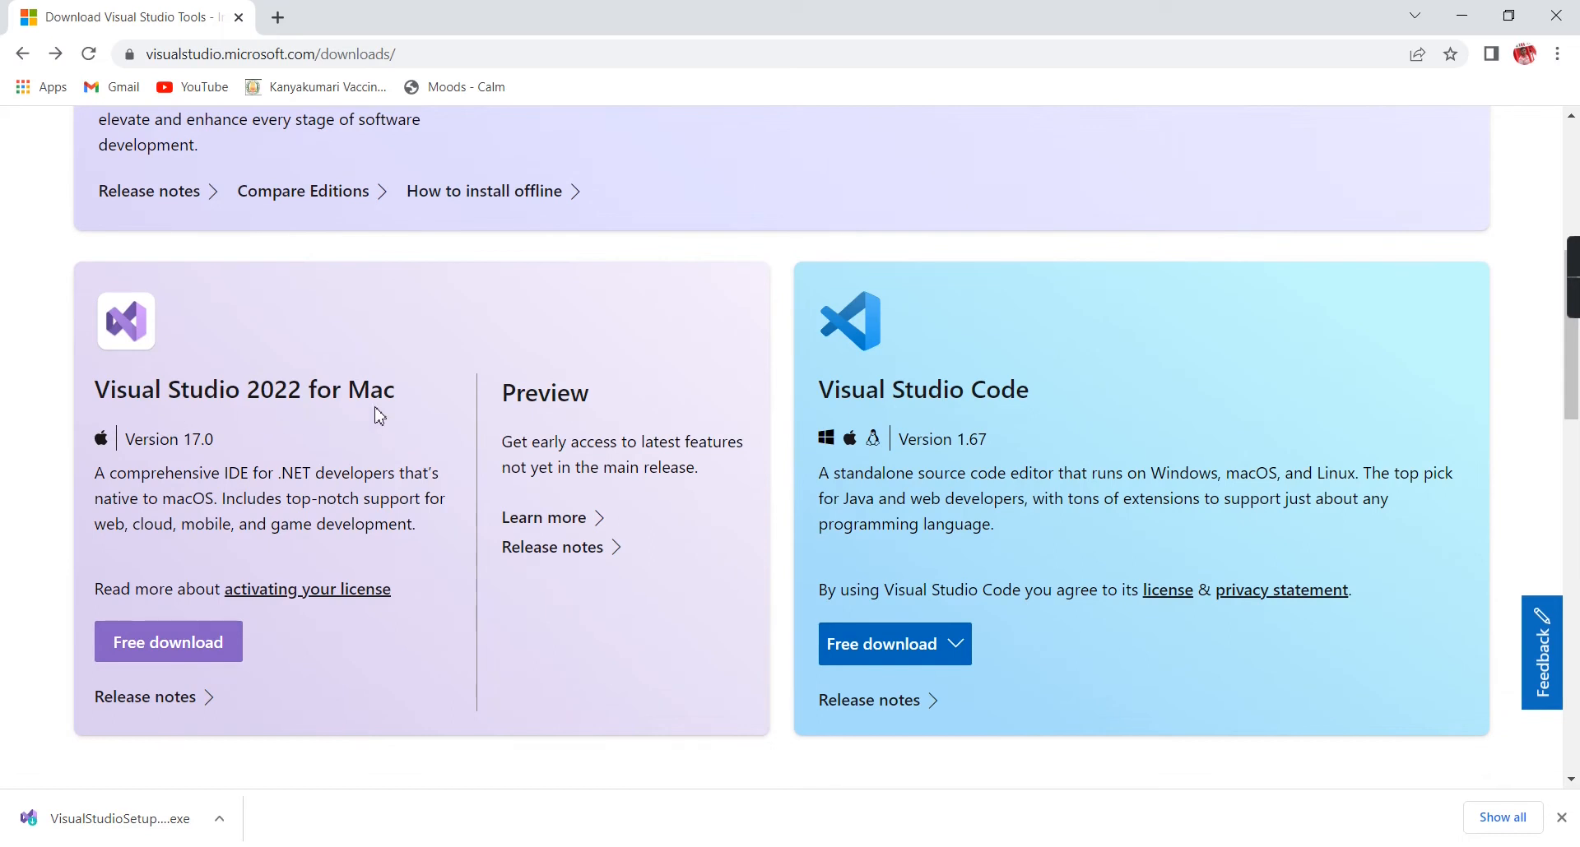
{"action": "scroll", "coordinate": [436, 453], "scroll_direction": "down", "scroll_amount": 3}
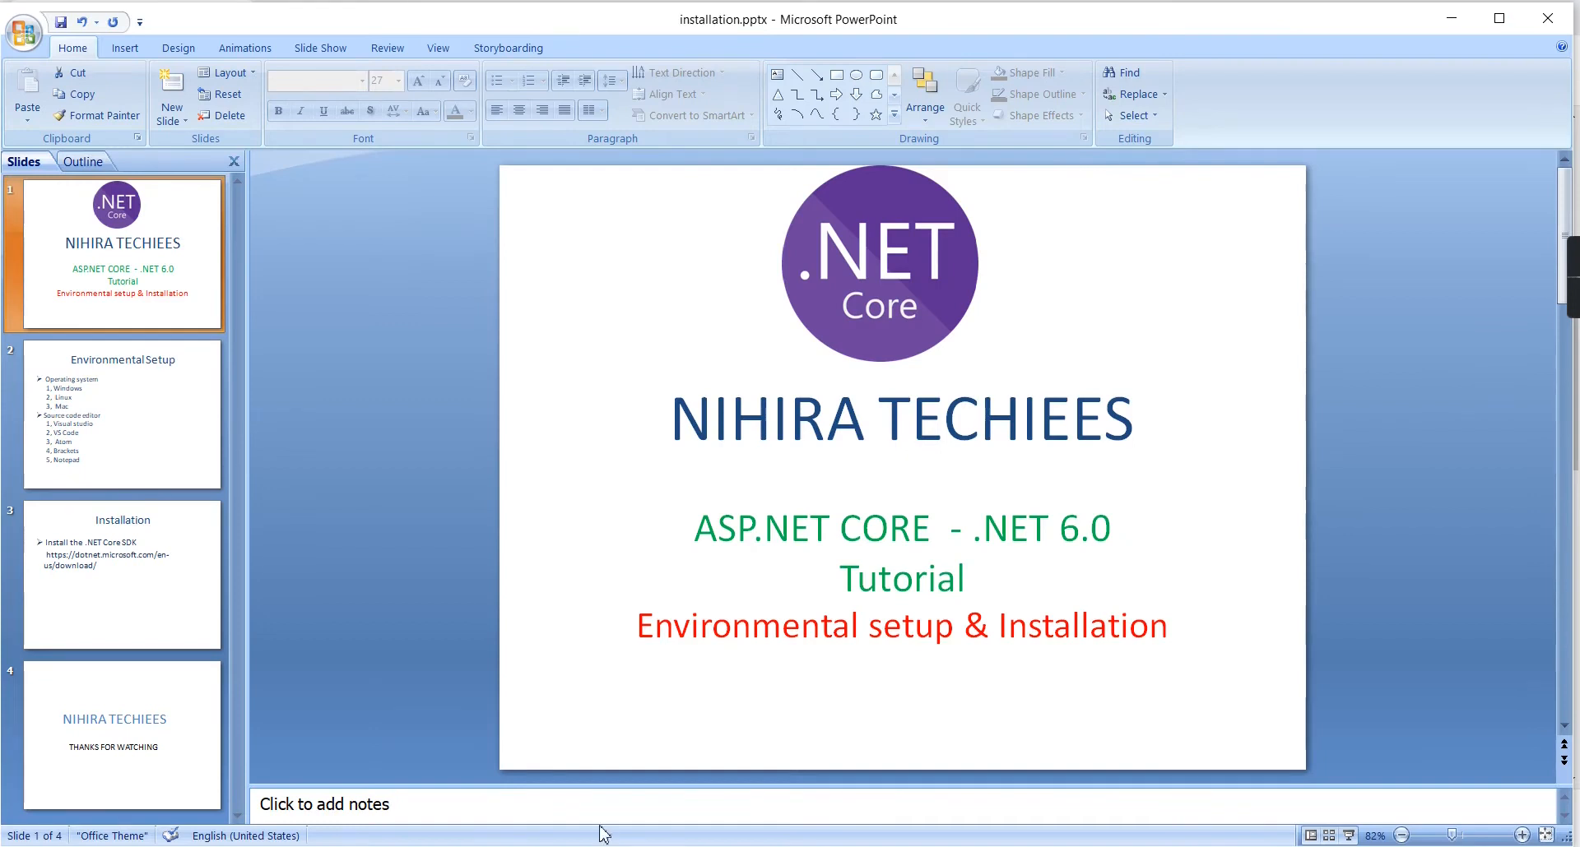
{"action": "left_click", "coordinate": [157, 452]}
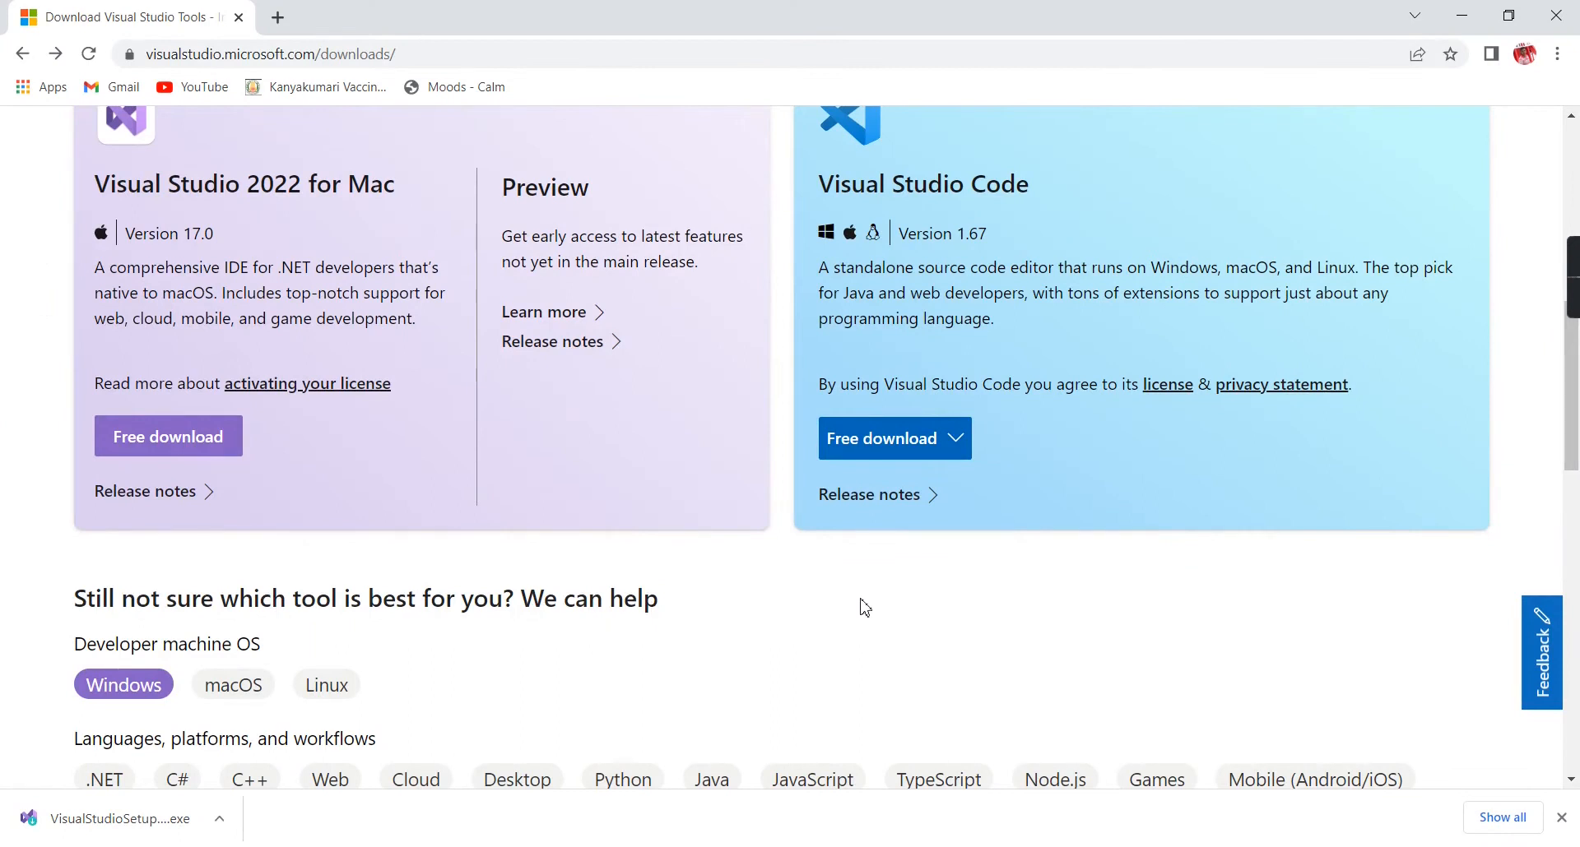
Open the page with more Visual Studio Code download options, review the platform installers, and return to the Visual Studio Downloads page
{"action": "scroll", "coordinate": [864, 607], "scroll_direction": "up", "scroll_amount": 1}
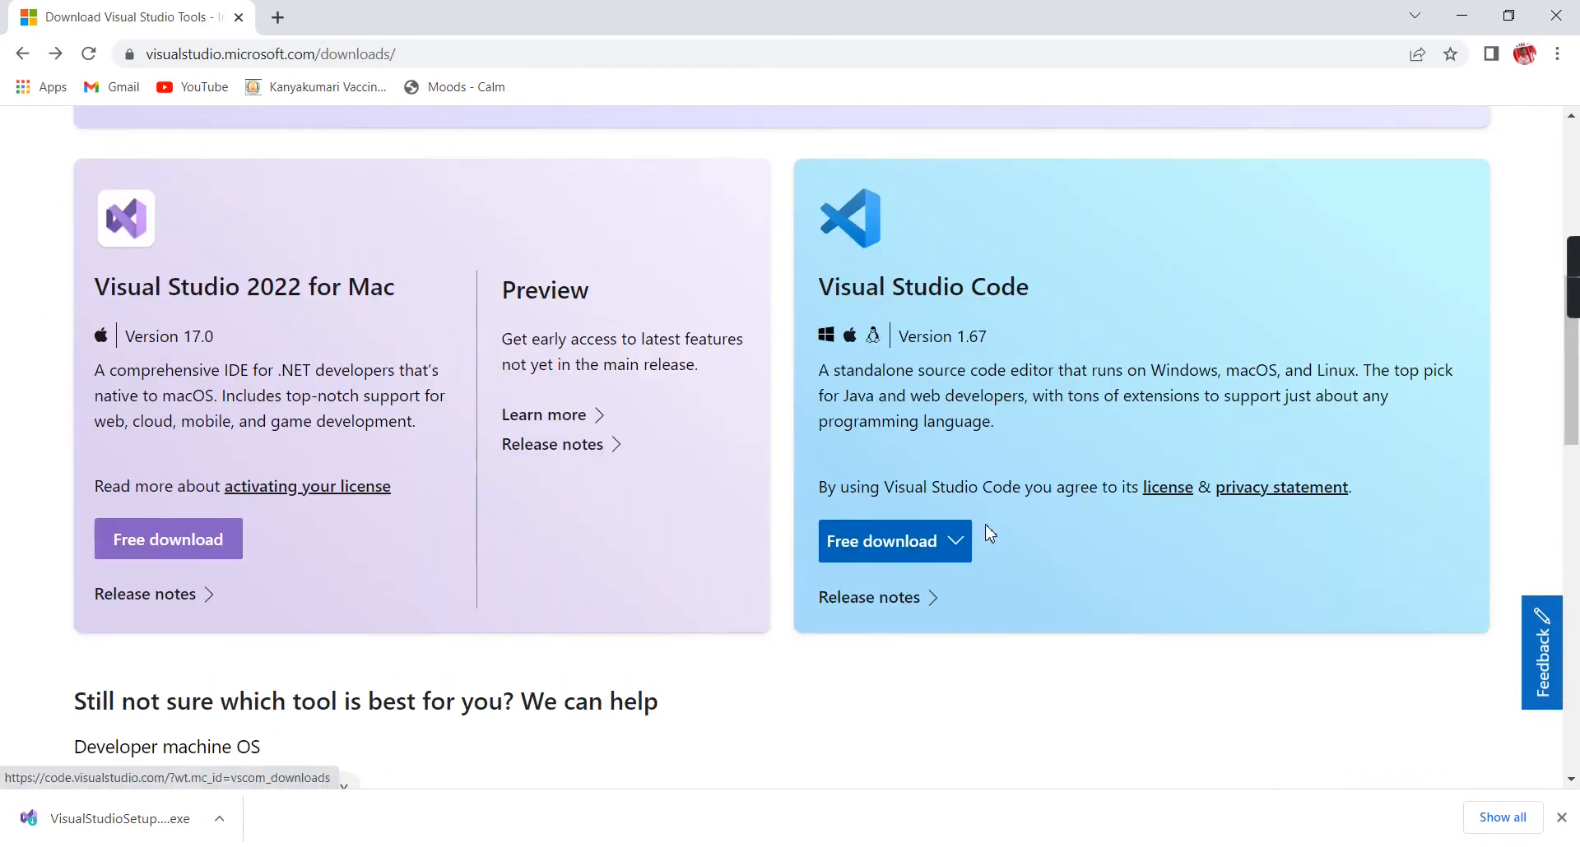
{"action": "left_click", "coordinate": [954, 545]}
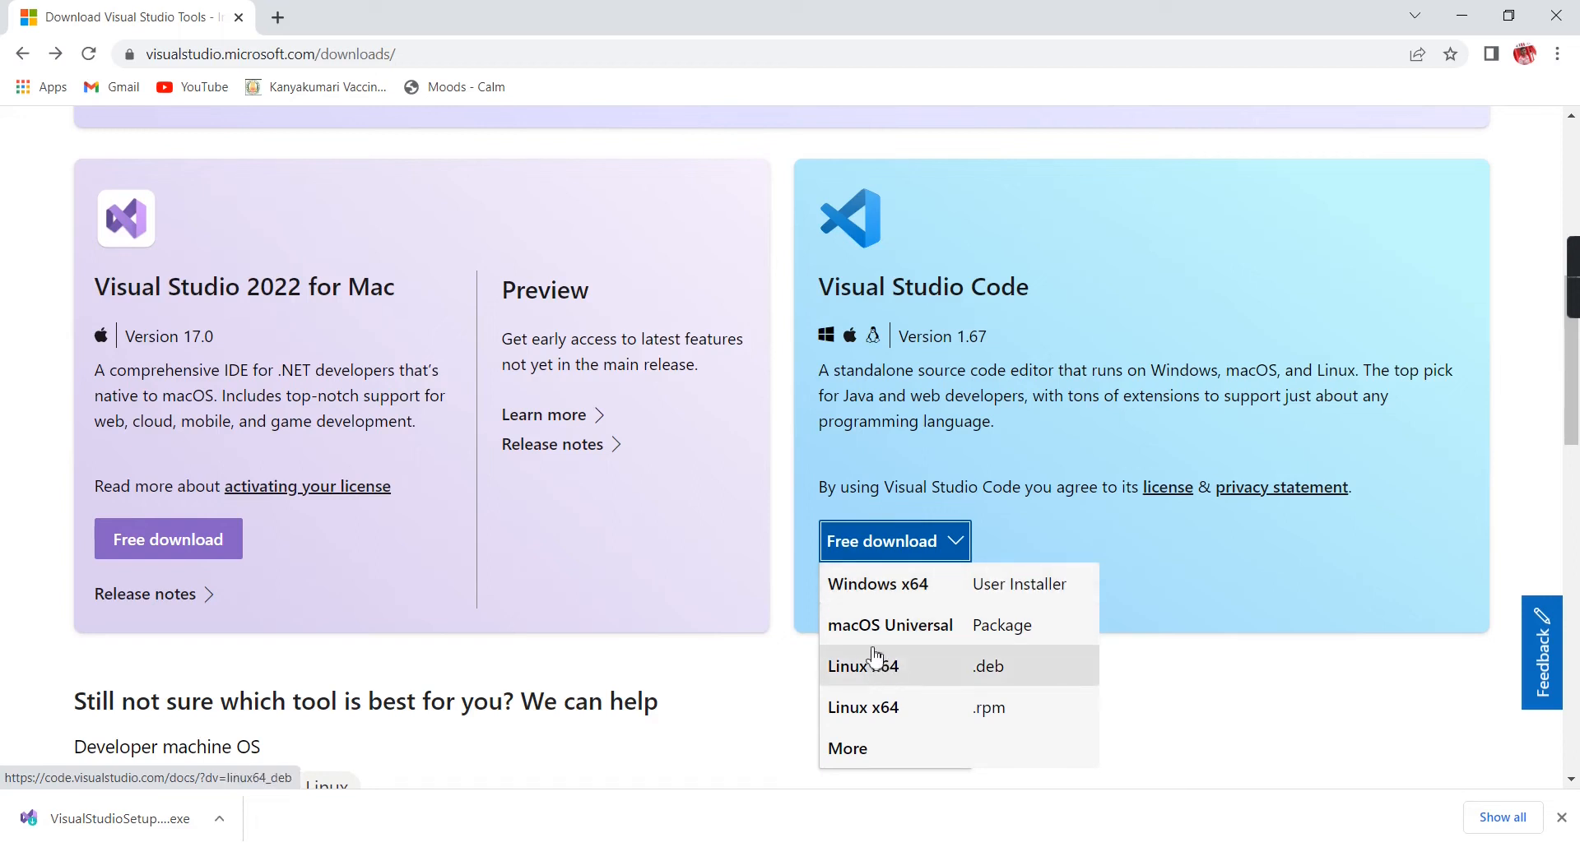
{"action": "left_click", "coordinate": [856, 761]}
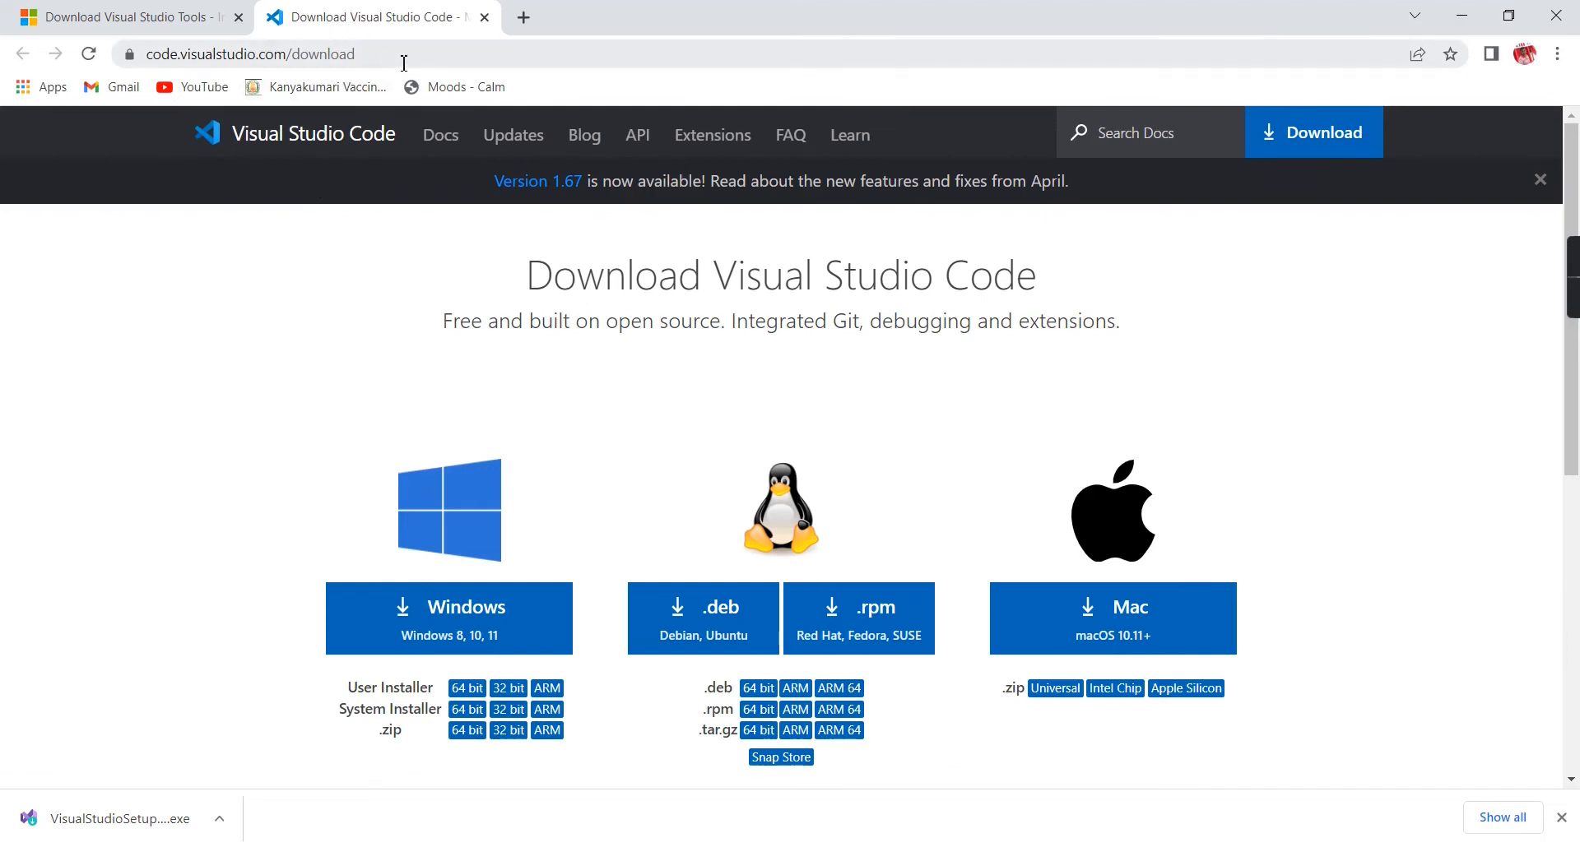
{"action": "scroll", "coordinate": [723, 465], "scroll_direction": "down", "scroll_amount": 1}
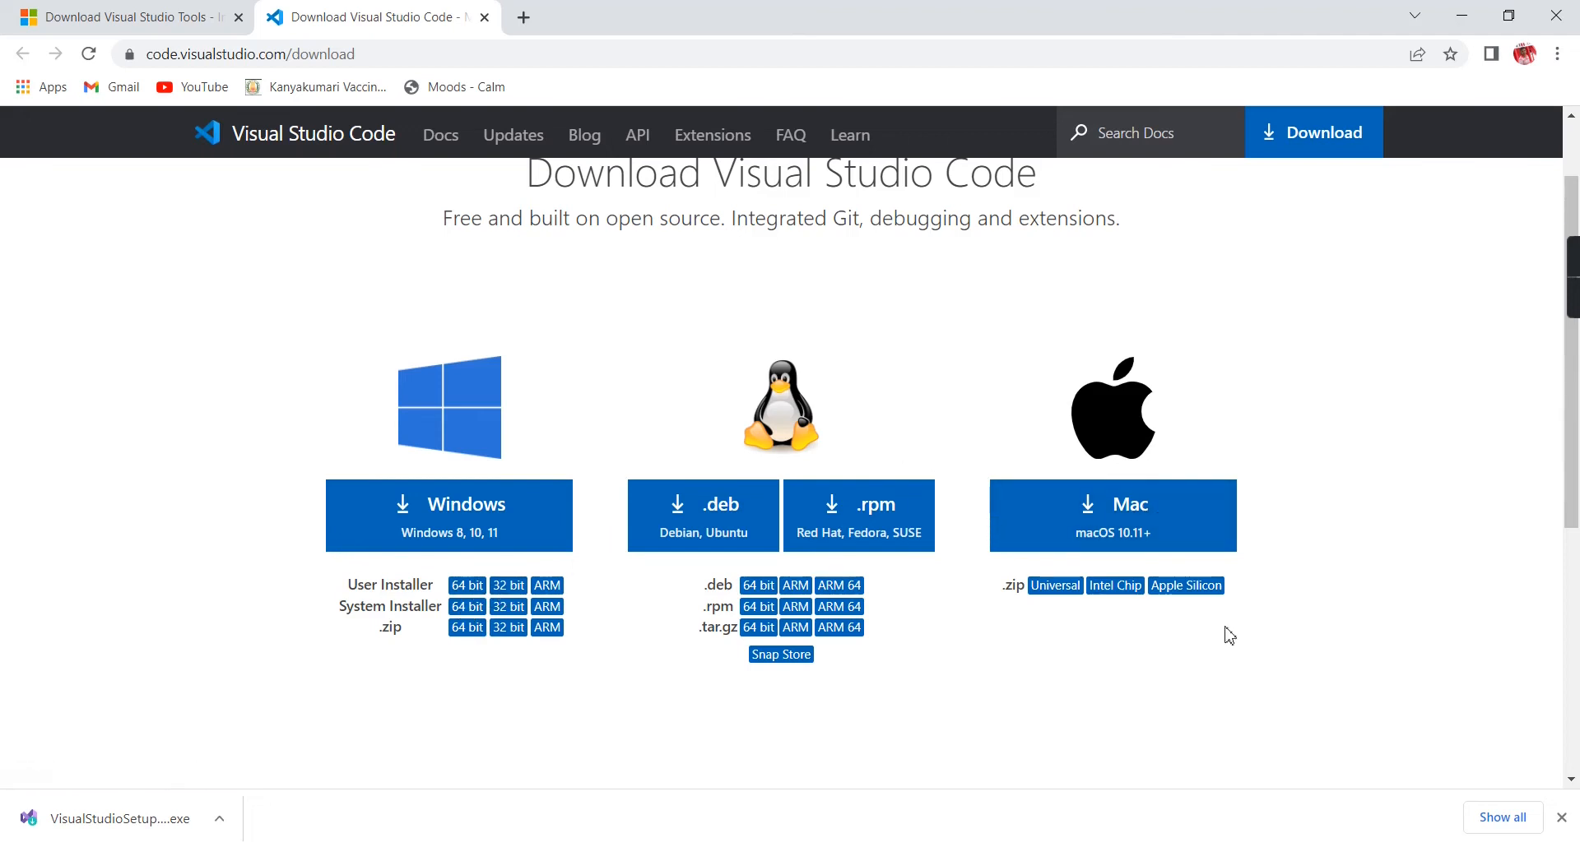
{"action": "left_click", "coordinate": [139, 9]}
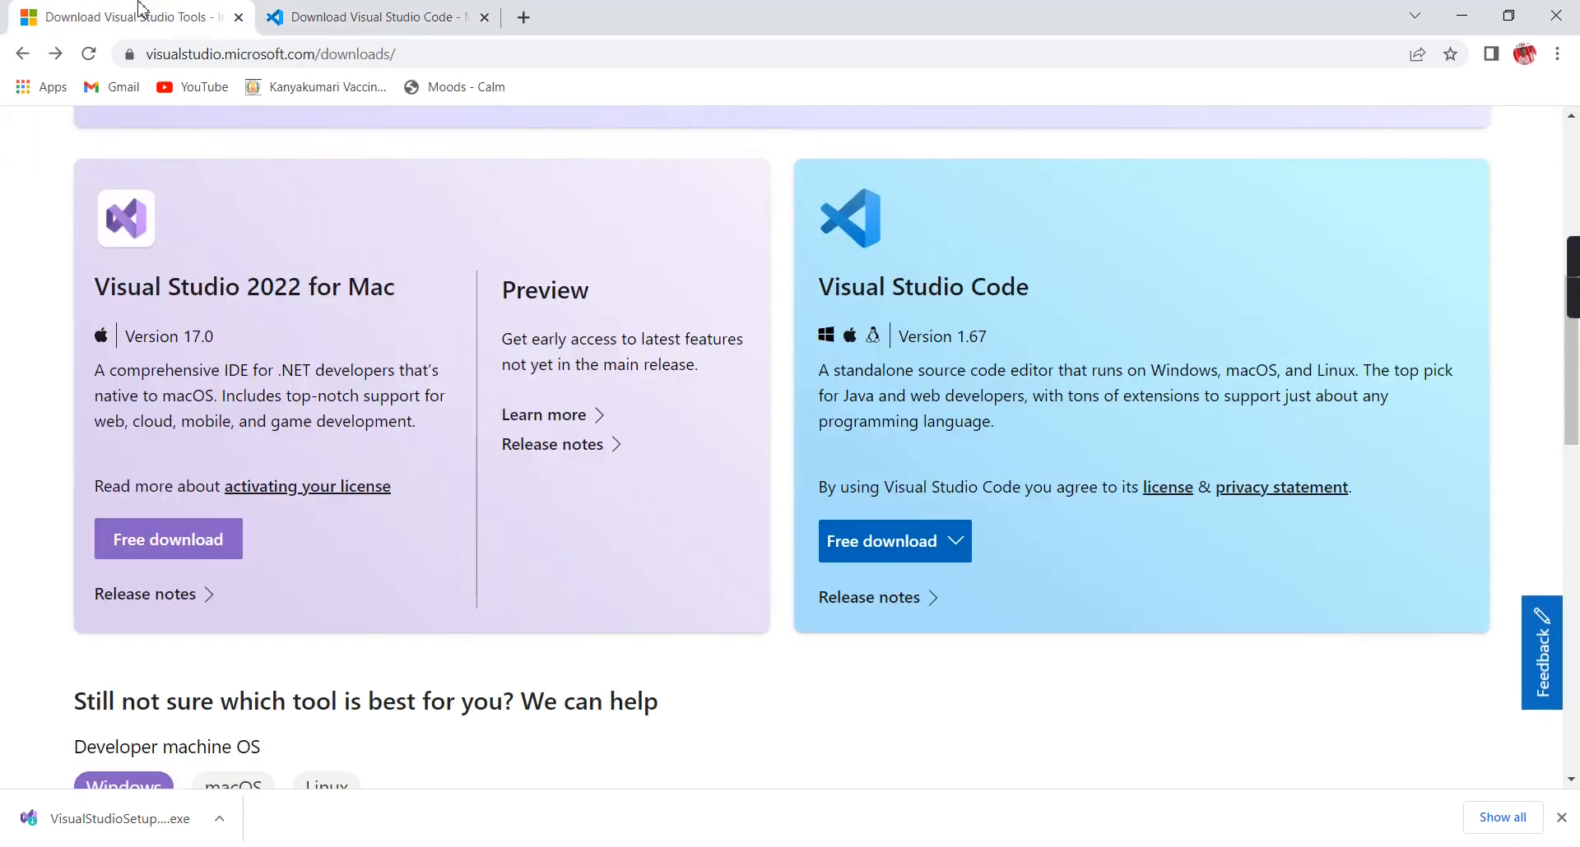
Run the downloaded Visual Studio setup, continue past the licence notice, and launch Visual Studio Community 2022
{"action": "left_click", "coordinate": [124, 822]}
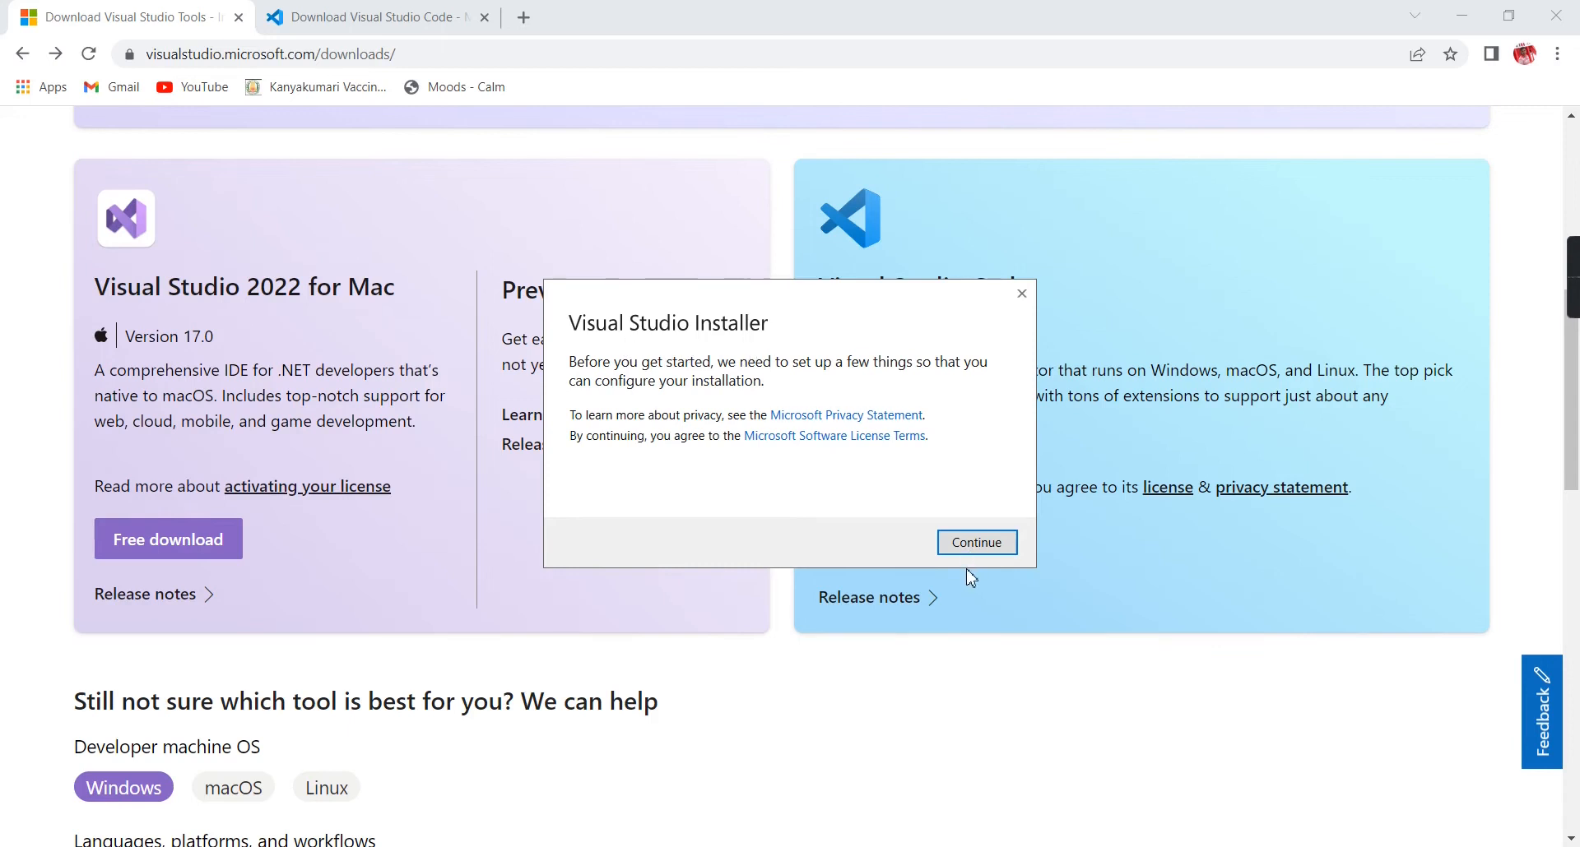
{"action": "left_click", "coordinate": [974, 547]}
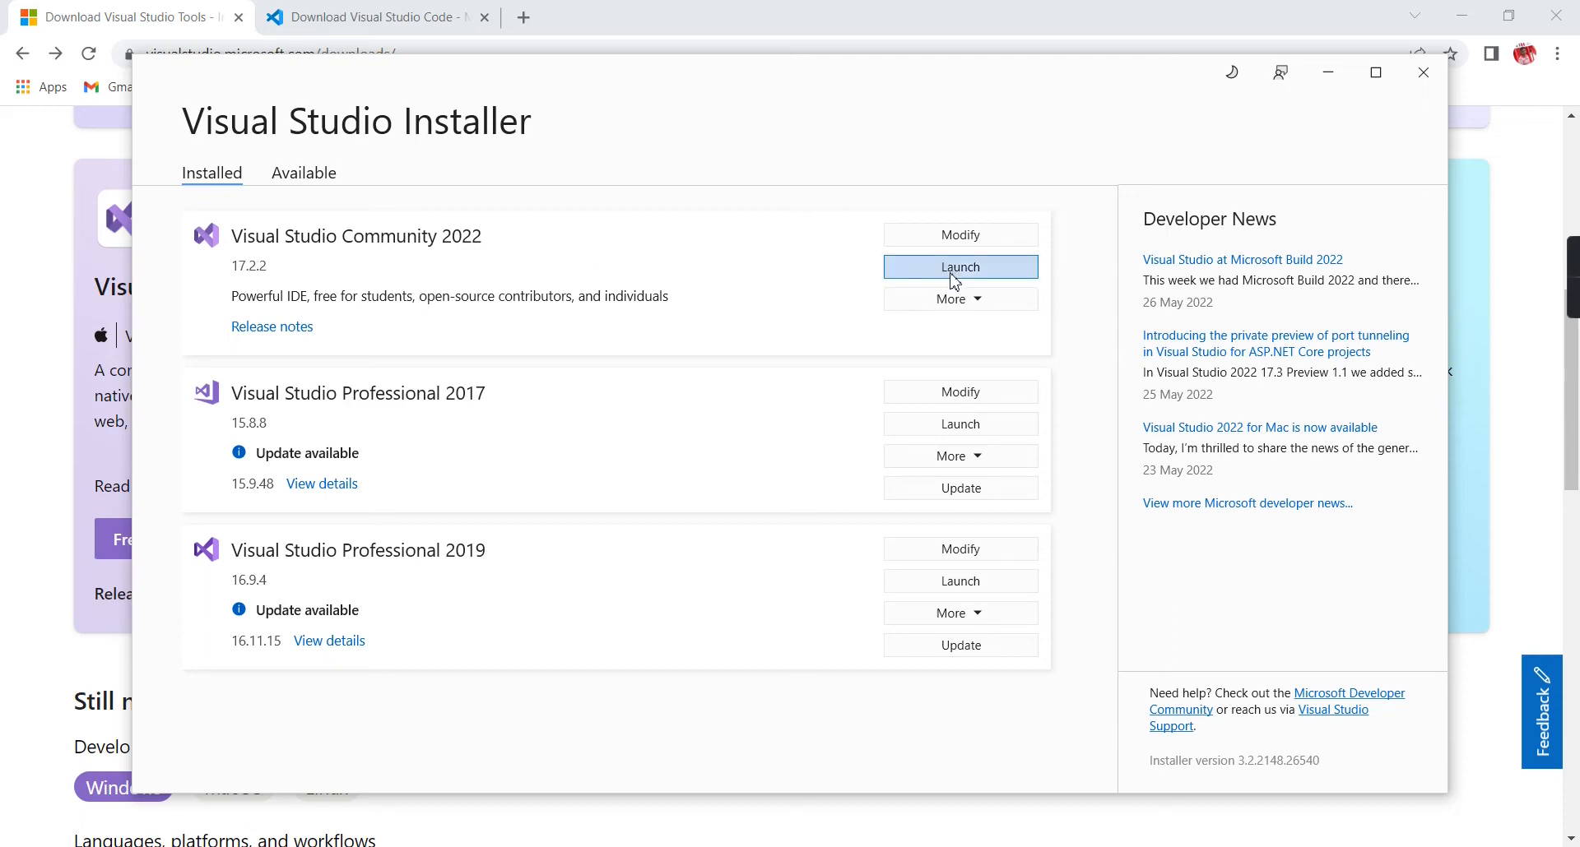
{"action": "left_click", "coordinate": [950, 274]}
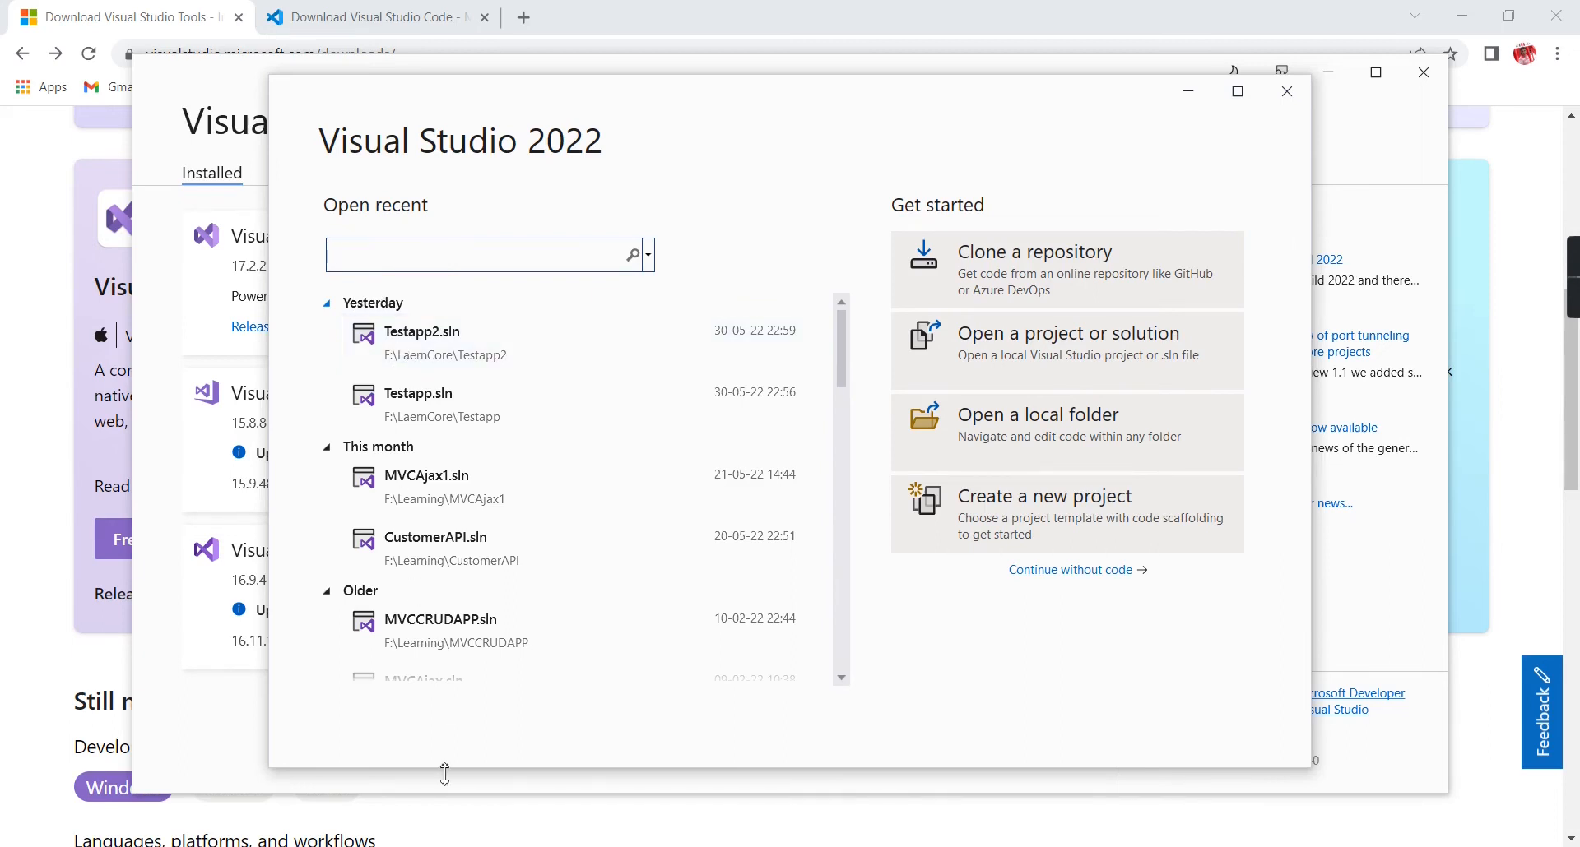
Look through the recent solutions in the Visual Studio 2022 start window and continue without code
{"action": "scroll", "coordinate": [498, 510], "scroll_direction": "down", "scroll_amount": 1}
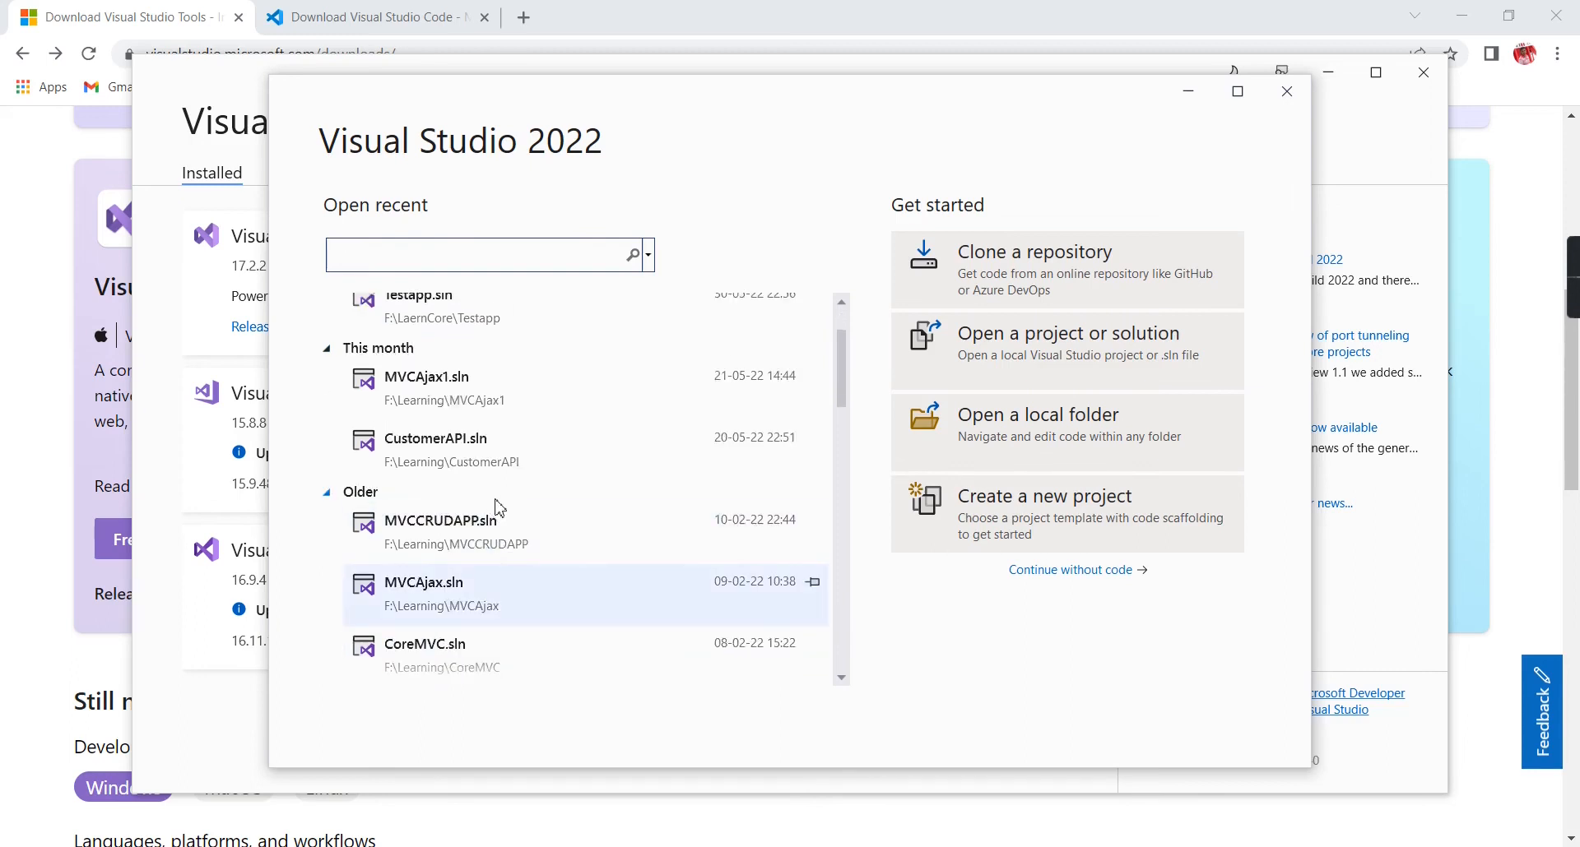
{"action": "scroll", "coordinate": [498, 511], "scroll_direction": "up", "scroll_amount": 1}
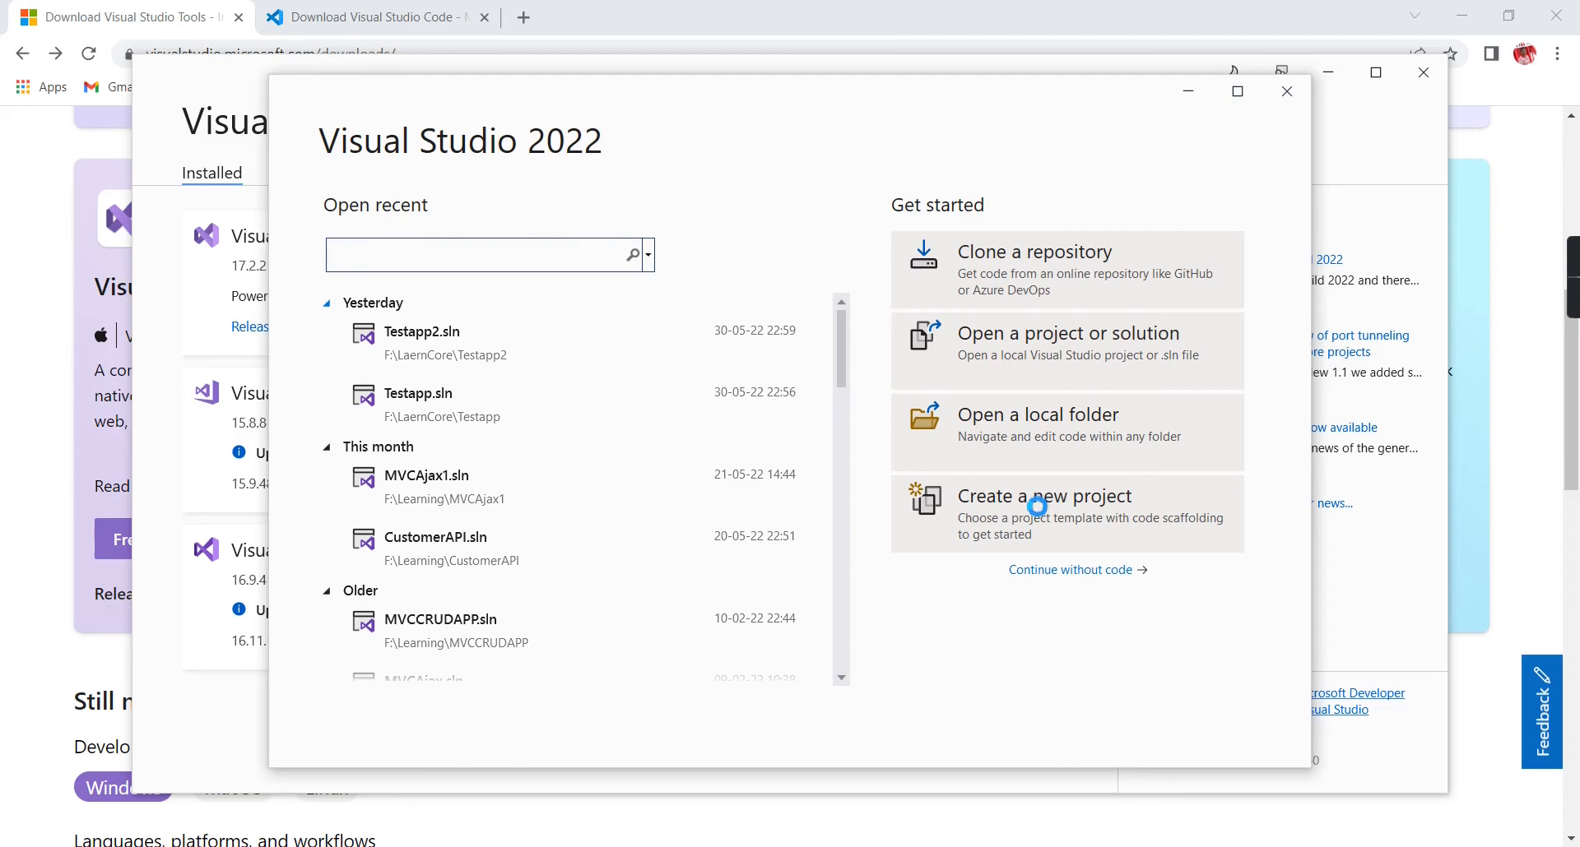
{"action": "left_click", "coordinate": [1071, 580]}
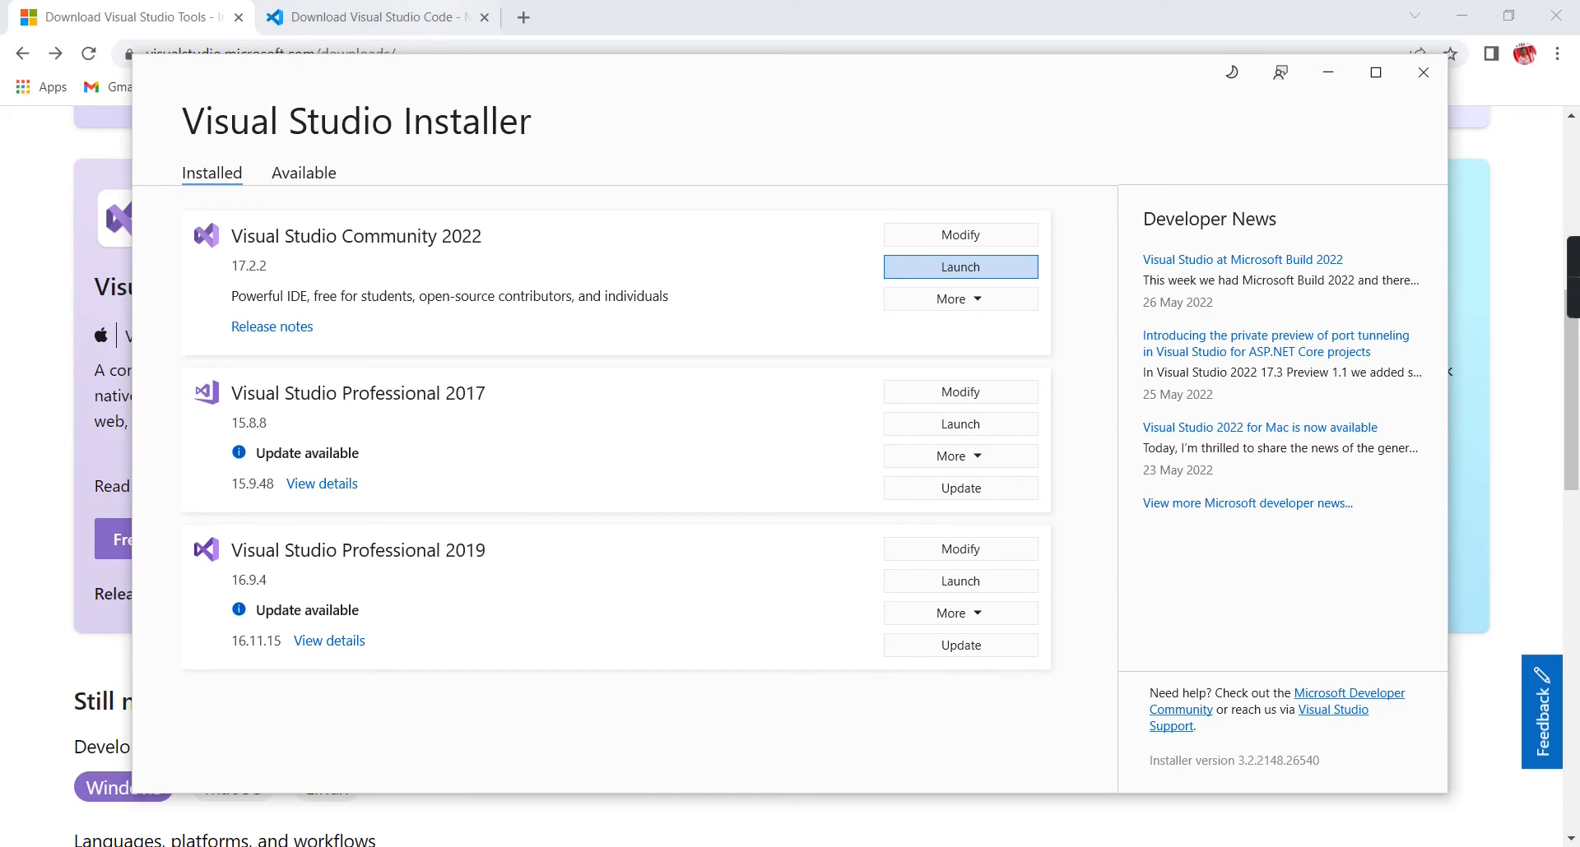
Check the Windows installers on the Visual Studio Code download page and advance to the Installation slide in PowerPoint
{"action": "left_click", "coordinate": [395, 16]}
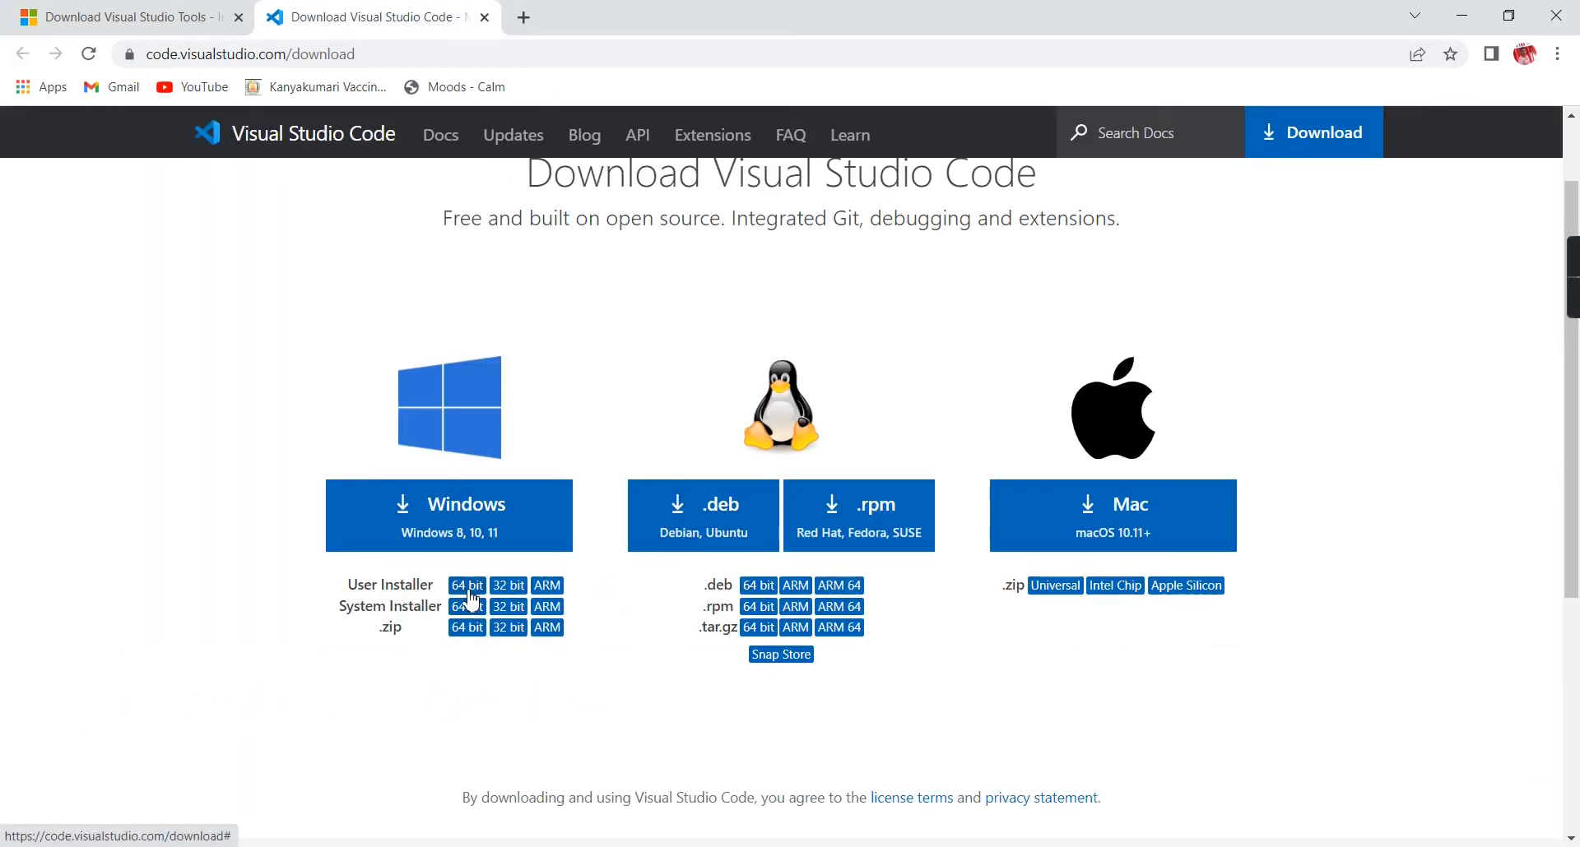
{"action": "left_click", "coordinate": [487, 546]}
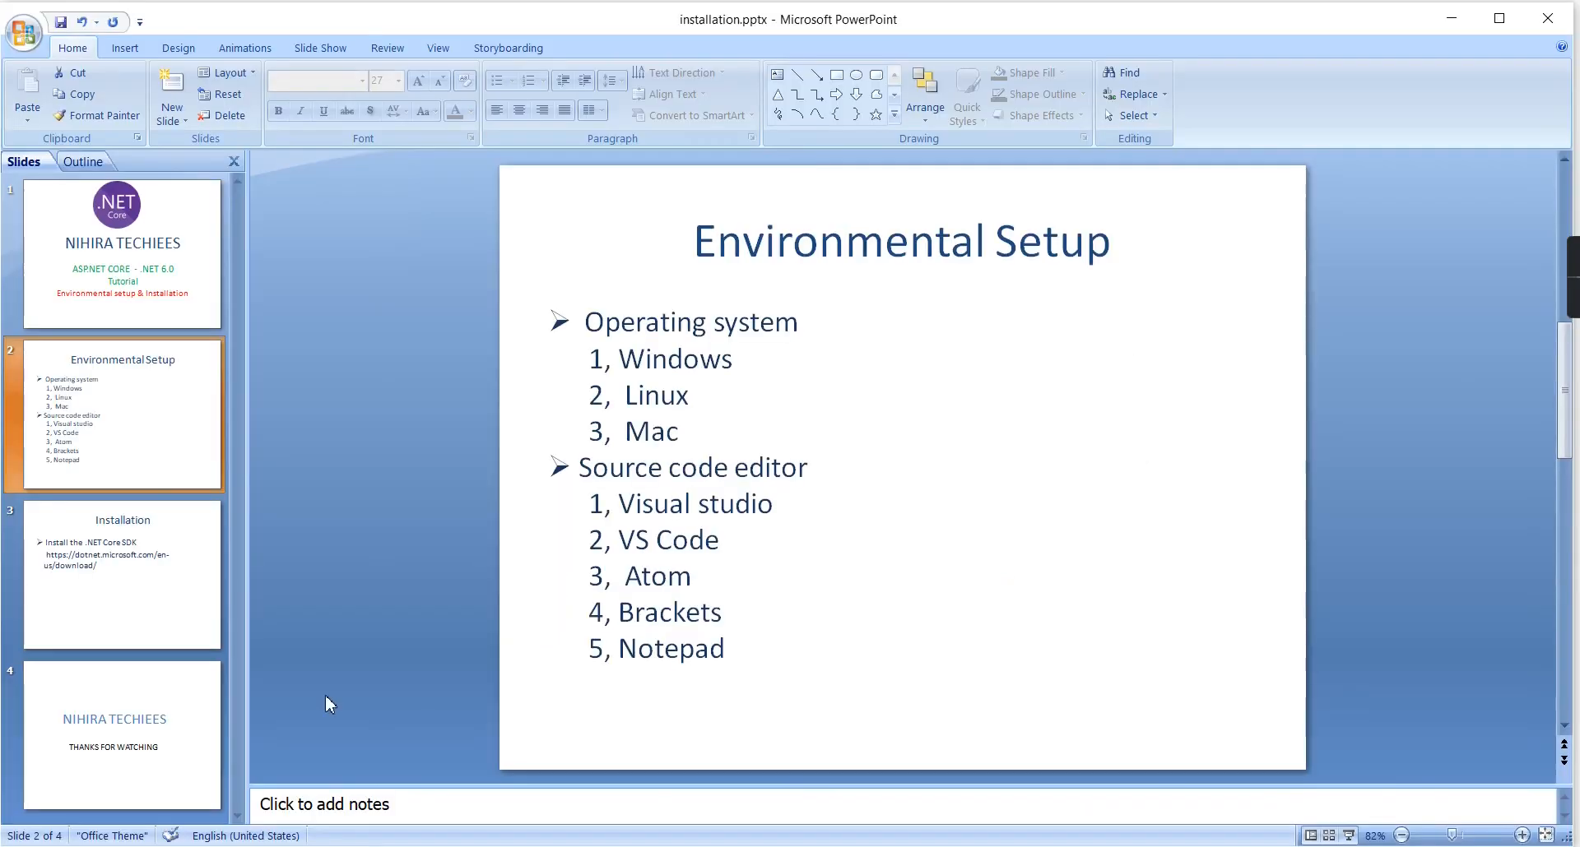
{"action": "key", "text": "Page_Down"}
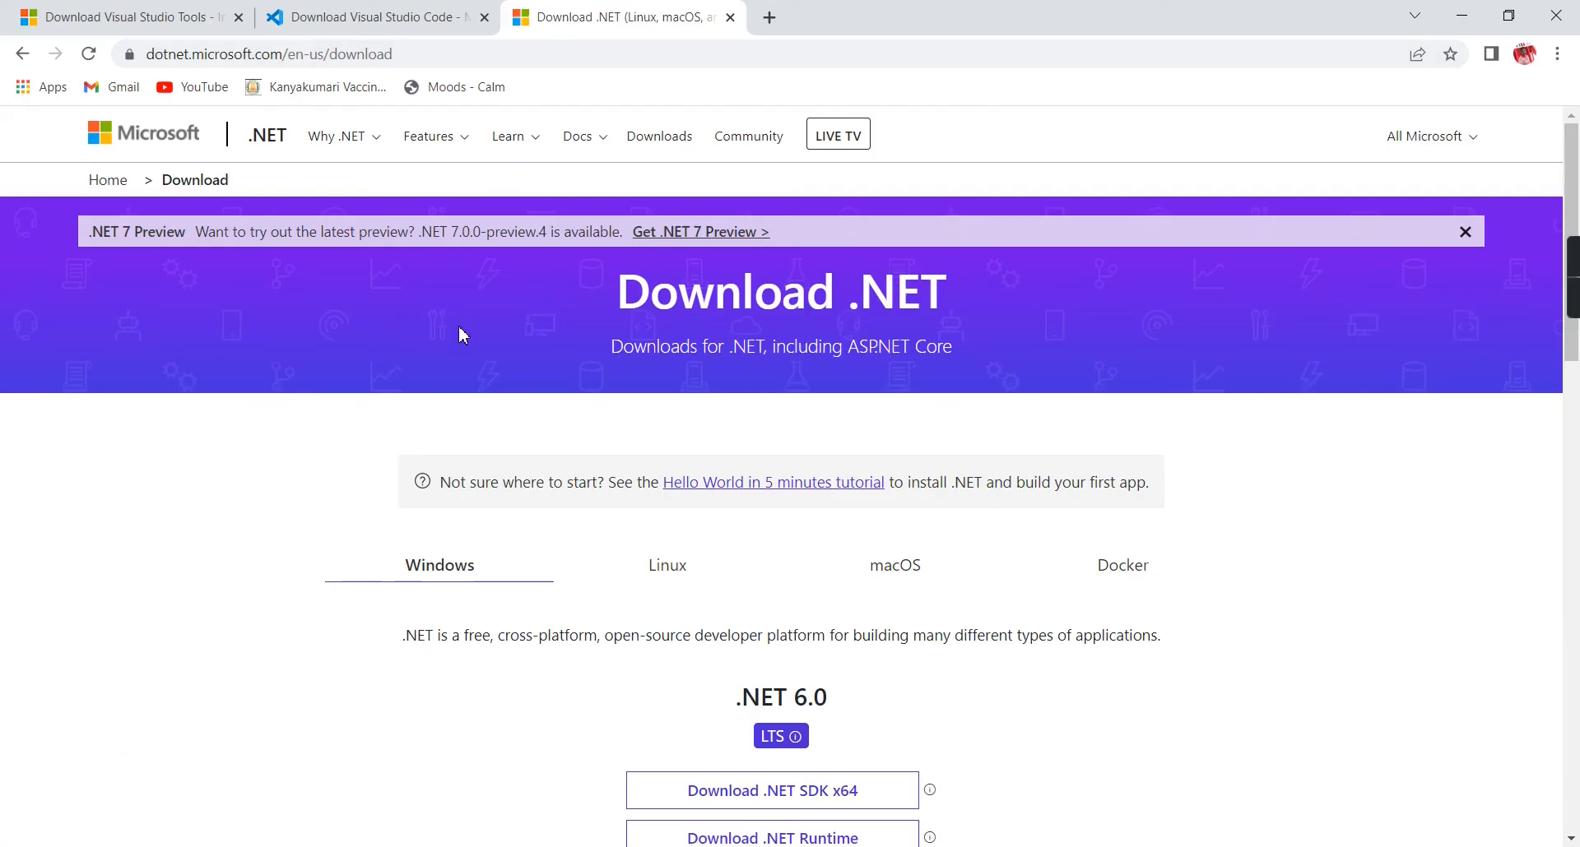
On the Download .NET page, view the Linux, macOS and Docker options and return to the Windows downloads
{"action": "scroll", "coordinate": [458, 337], "scroll_direction": "down", "scroll_amount": 1}
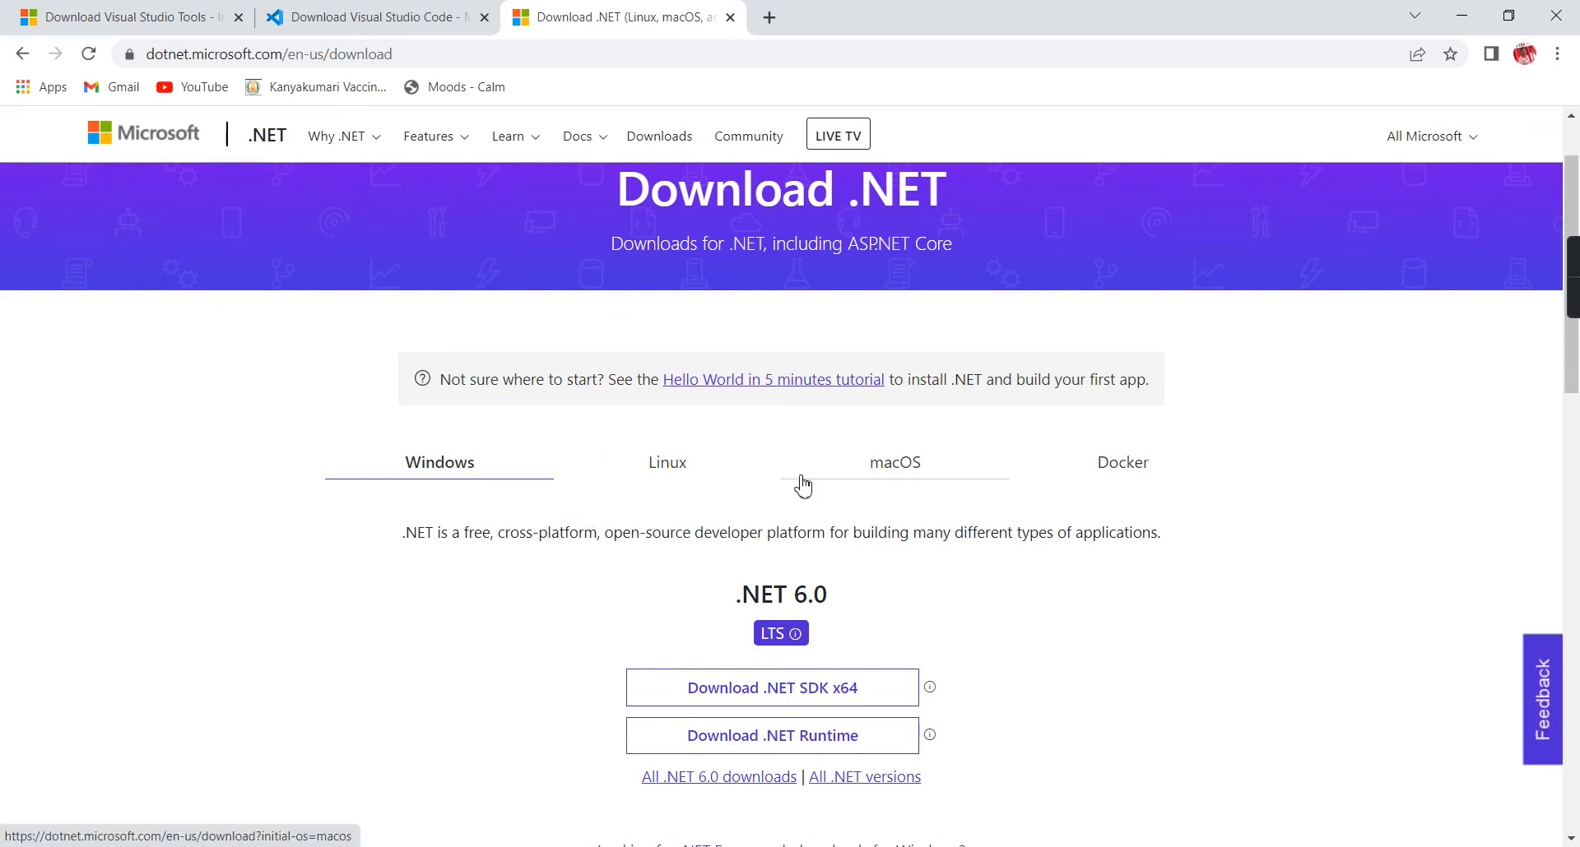
{"action": "left_click", "coordinate": [705, 477]}
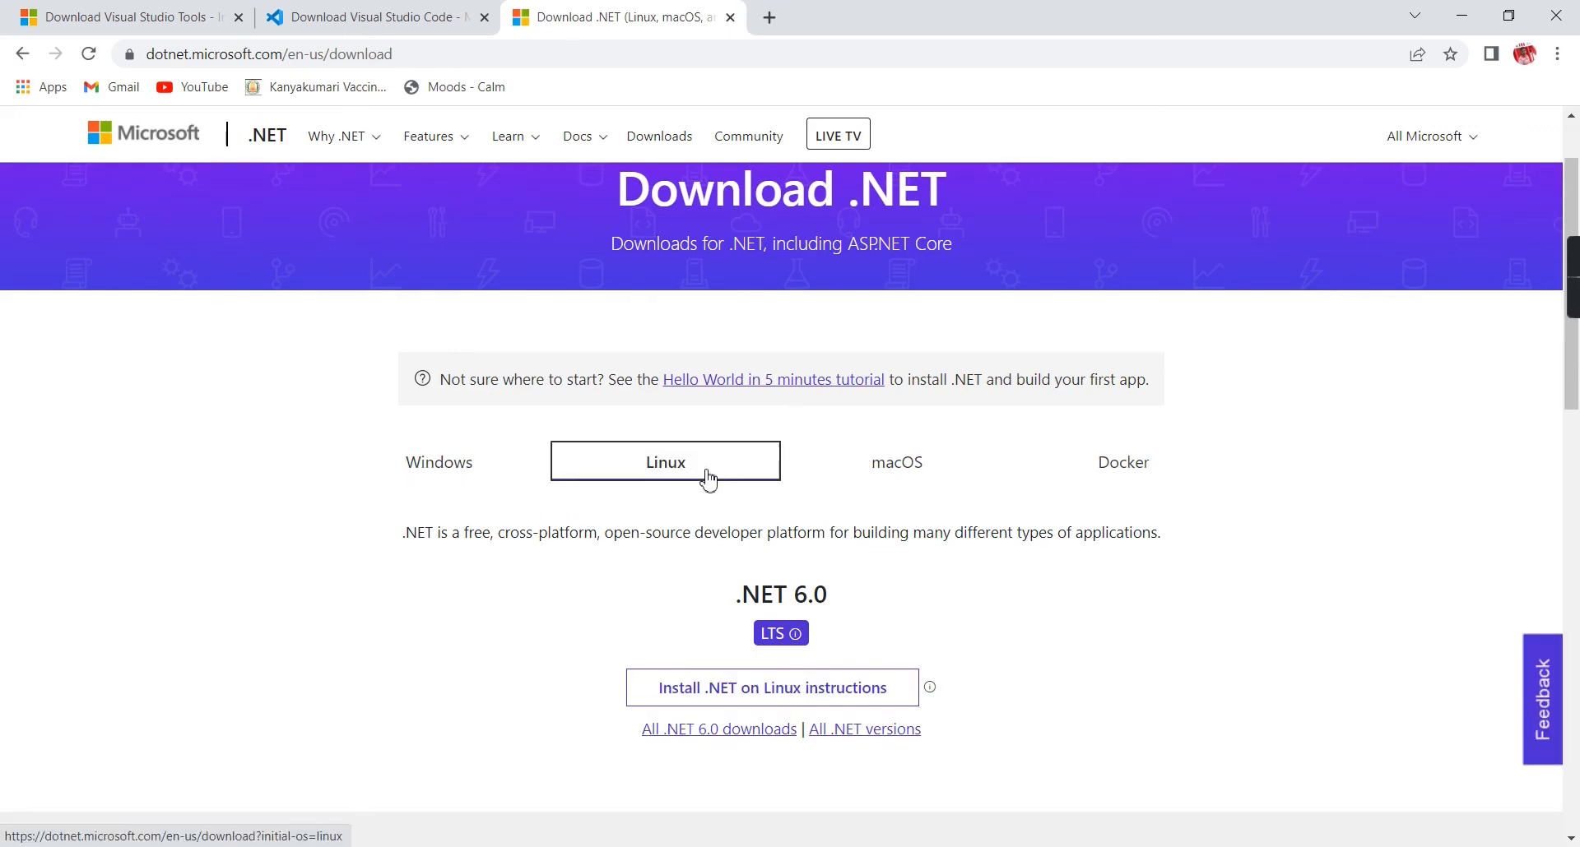
{"action": "left_click", "coordinate": [908, 479]}
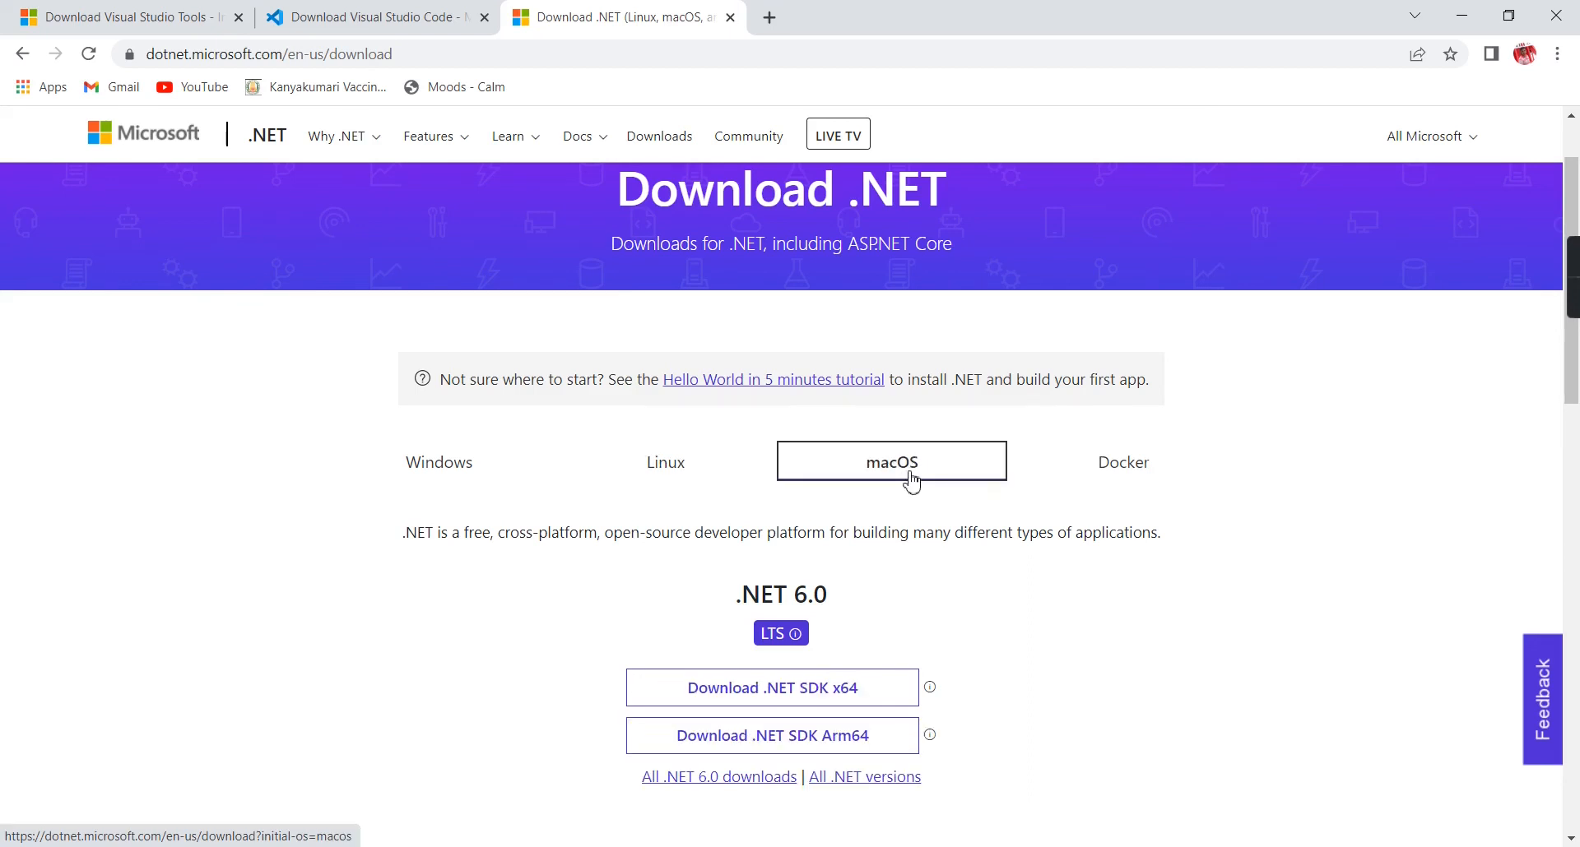
{"action": "left_click", "coordinate": [1127, 477]}
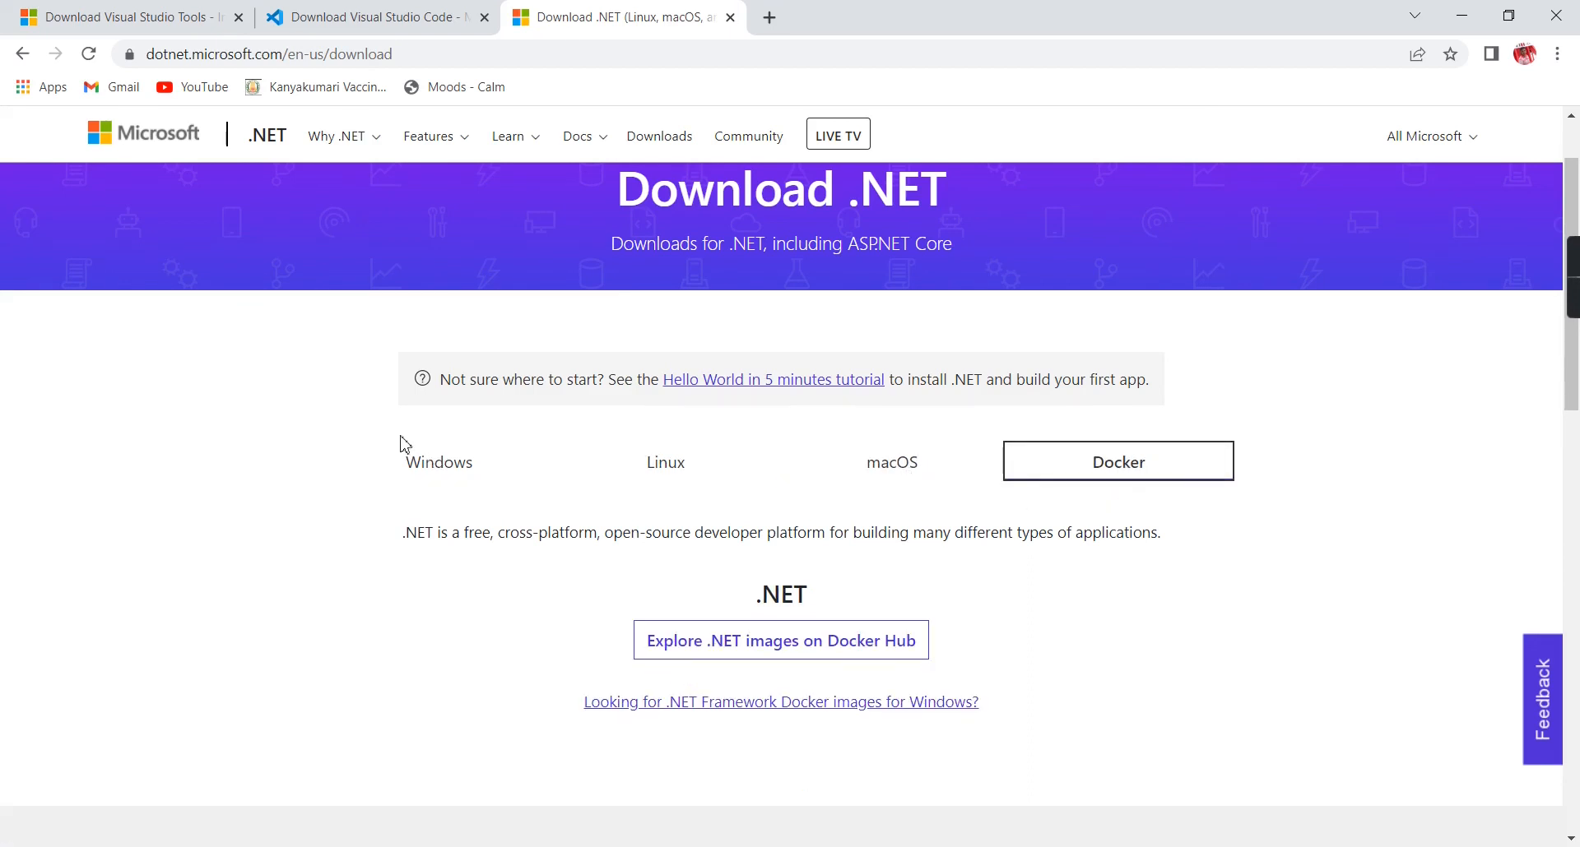
{"action": "left_click", "coordinate": [437, 472]}
Download the .NET 6.0 SDK x64 installer for Windows and look through the thank-you page
{"action": "scroll", "coordinate": [428, 490], "scroll_direction": "down", "scroll_amount": 1}
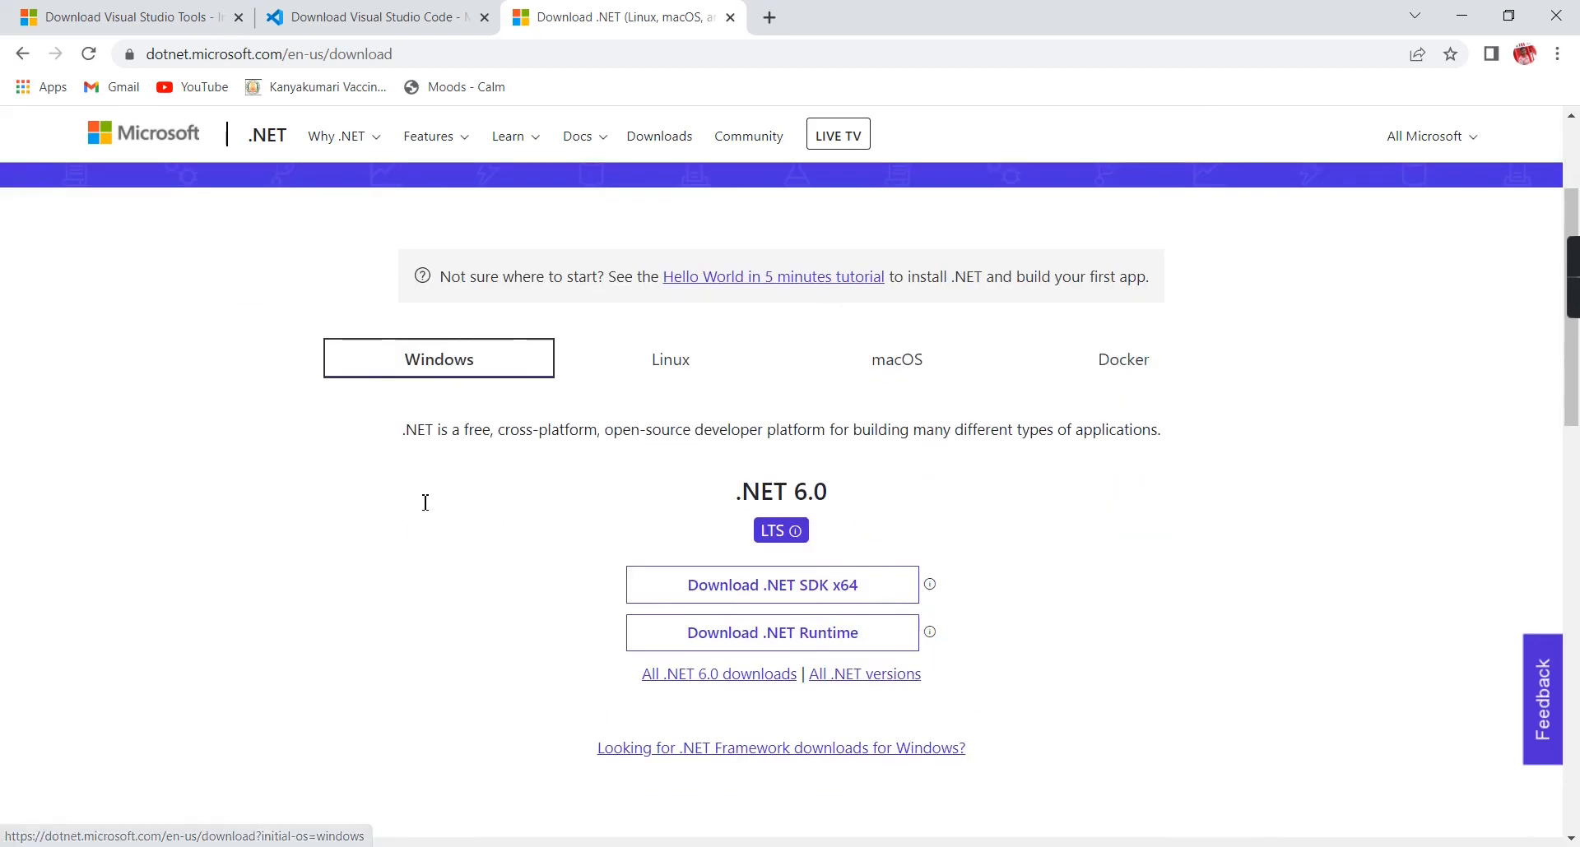
{"action": "scroll", "coordinate": [440, 407], "scroll_direction": "down", "scroll_amount": 2}
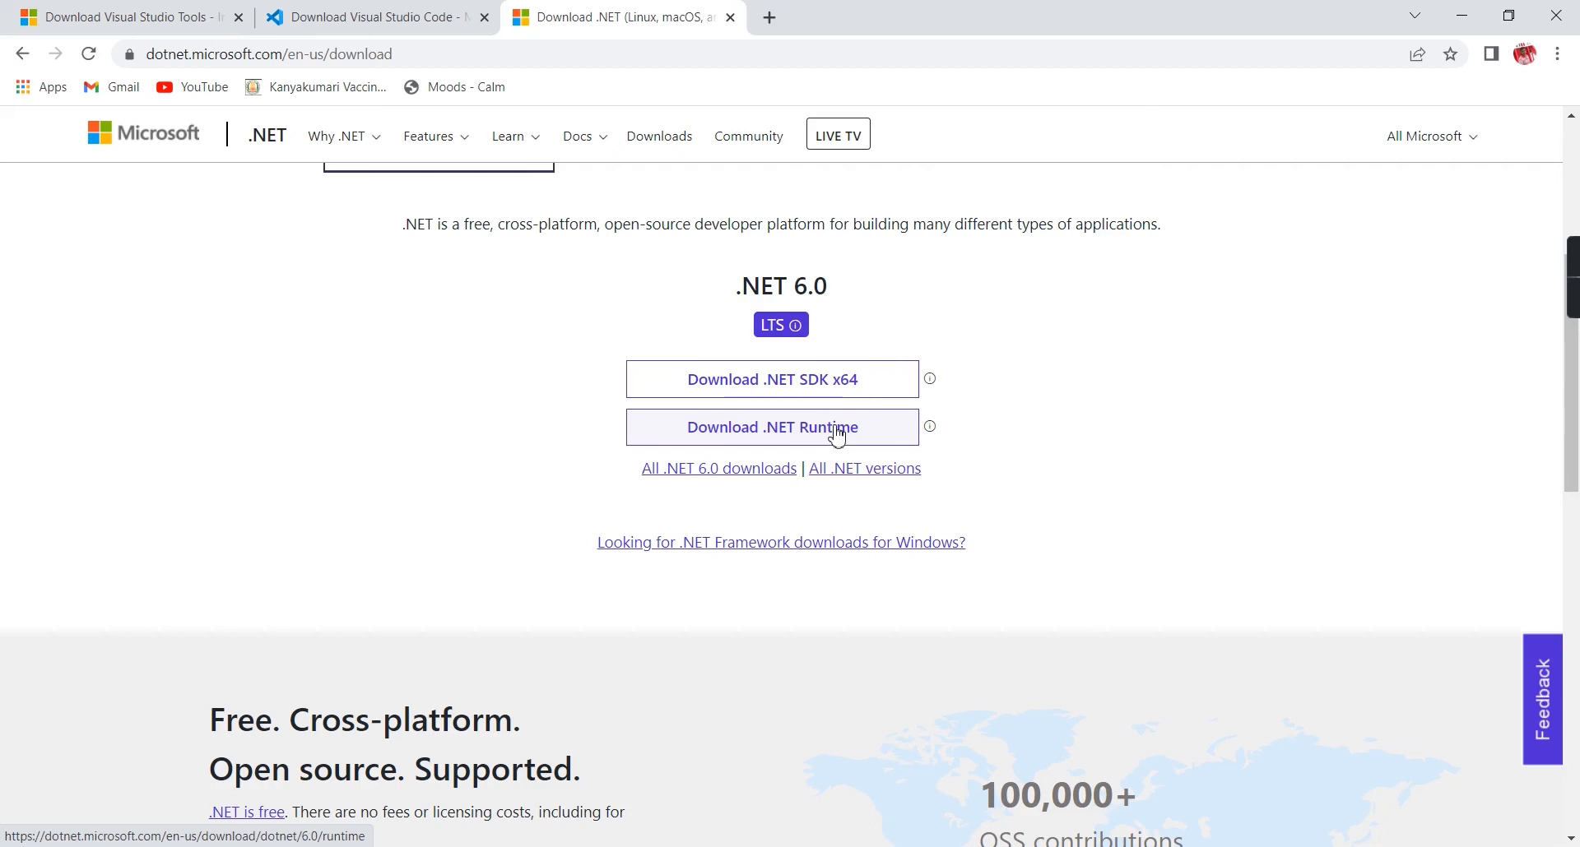
{"action": "left_click", "coordinate": [791, 386]}
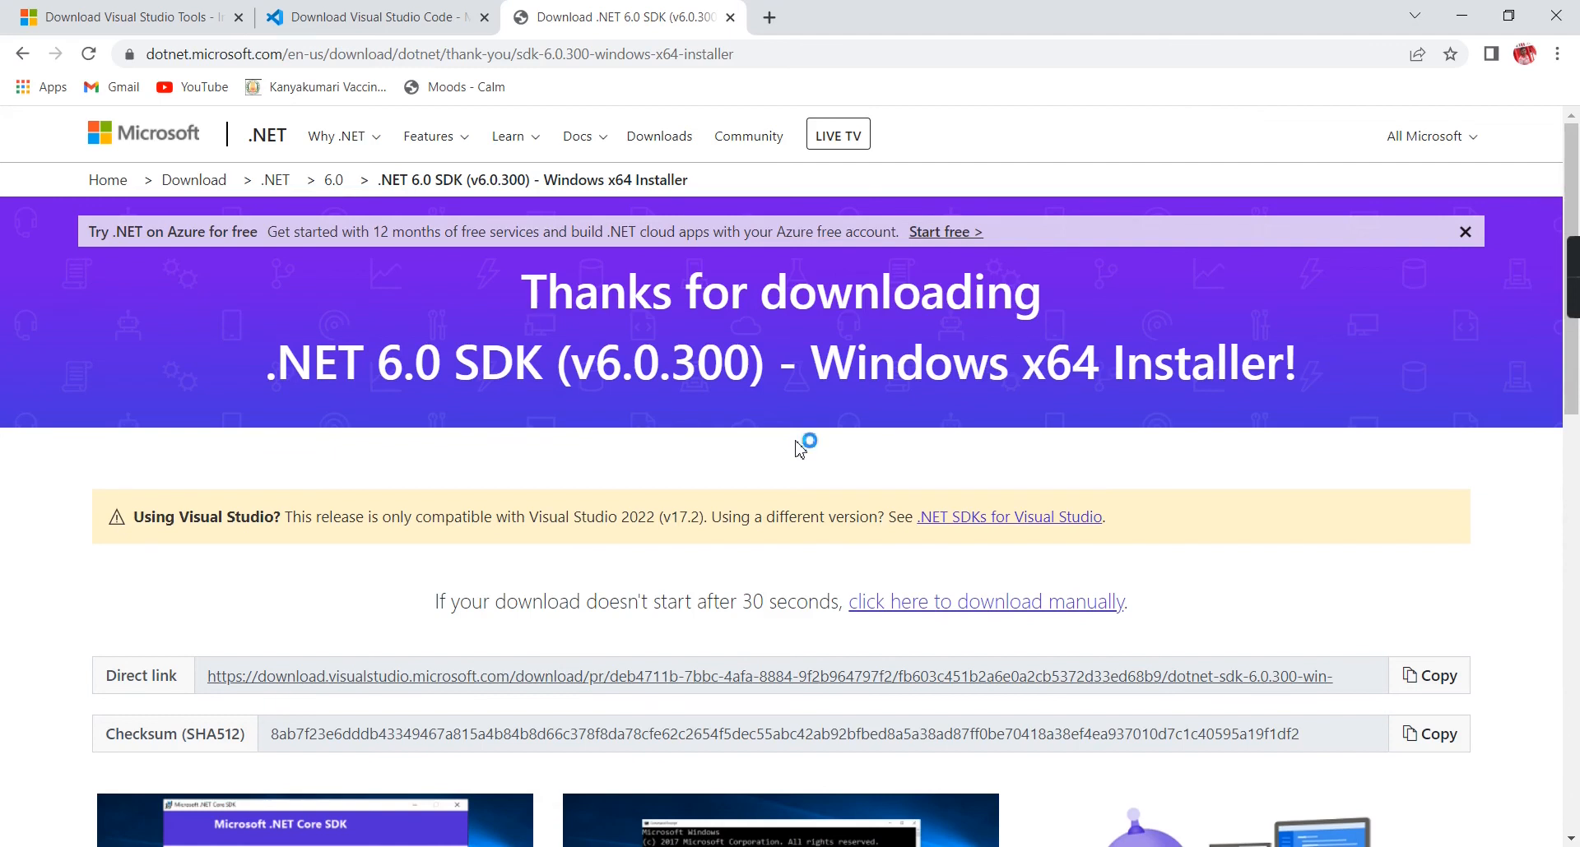
{"action": "scroll", "coordinate": [486, 362], "scroll_direction": "down", "scroll_amount": 8}
{"action": "scroll", "coordinate": [430, 572], "scroll_direction": "up", "scroll_amount": 3}
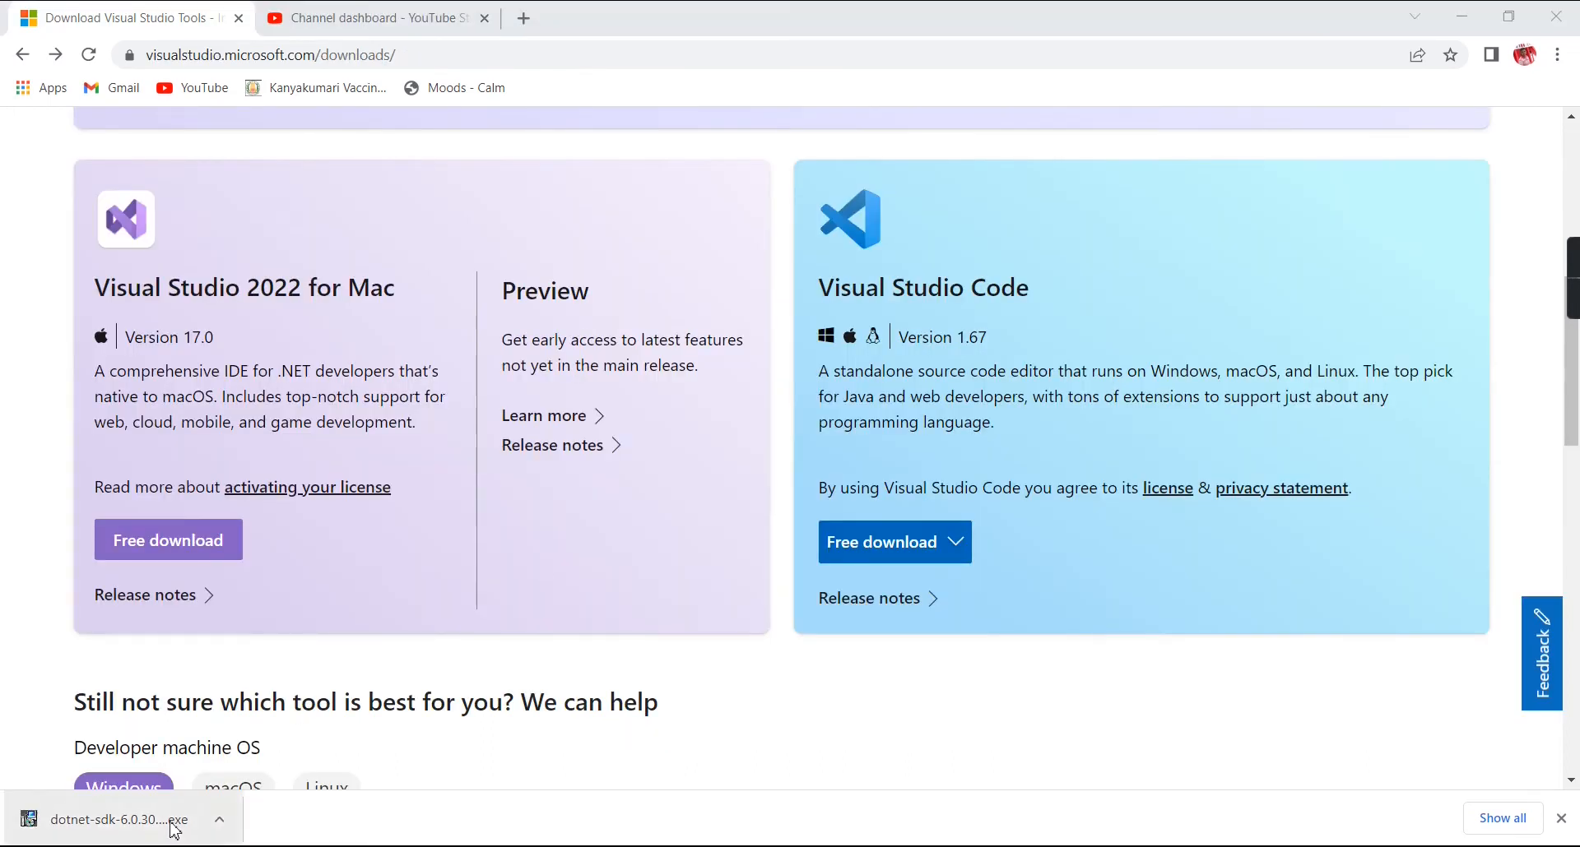
Run dotnet-sdk-6.0.300-win-x64 (1).exe as administrator from the Downloads folder and cancel its Modify Setup window
{"action": "right_click", "coordinate": [95, 821]}
{"action": "left_click", "coordinate": [147, 780]}
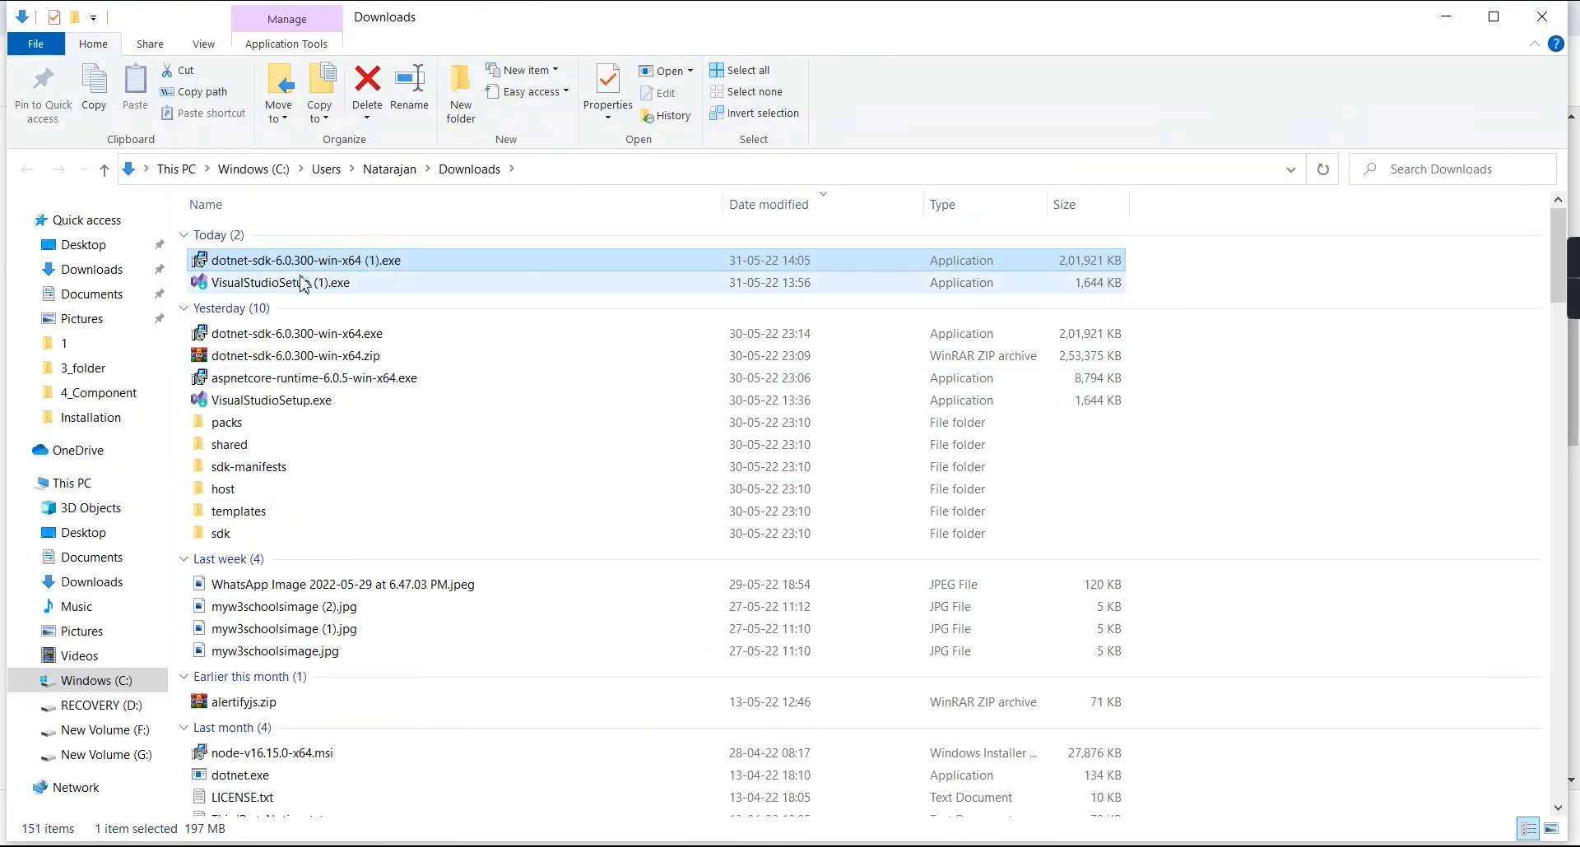
{"action": "double_click", "coordinate": [301, 262]}
{"action": "right_click", "coordinate": [301, 265]}
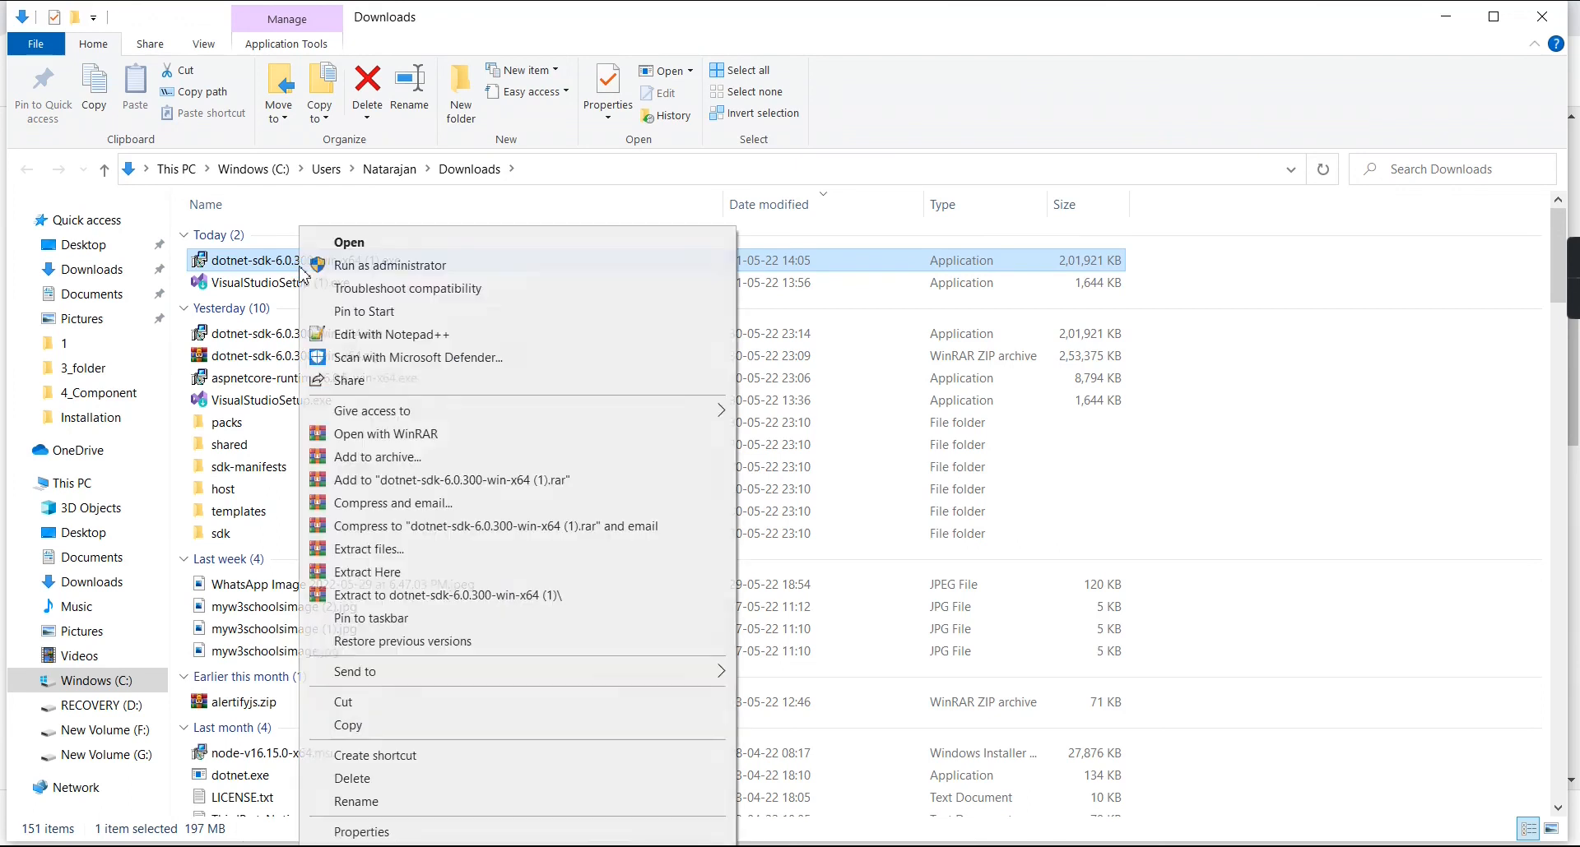
{"action": "left_click", "coordinate": [363, 266]}
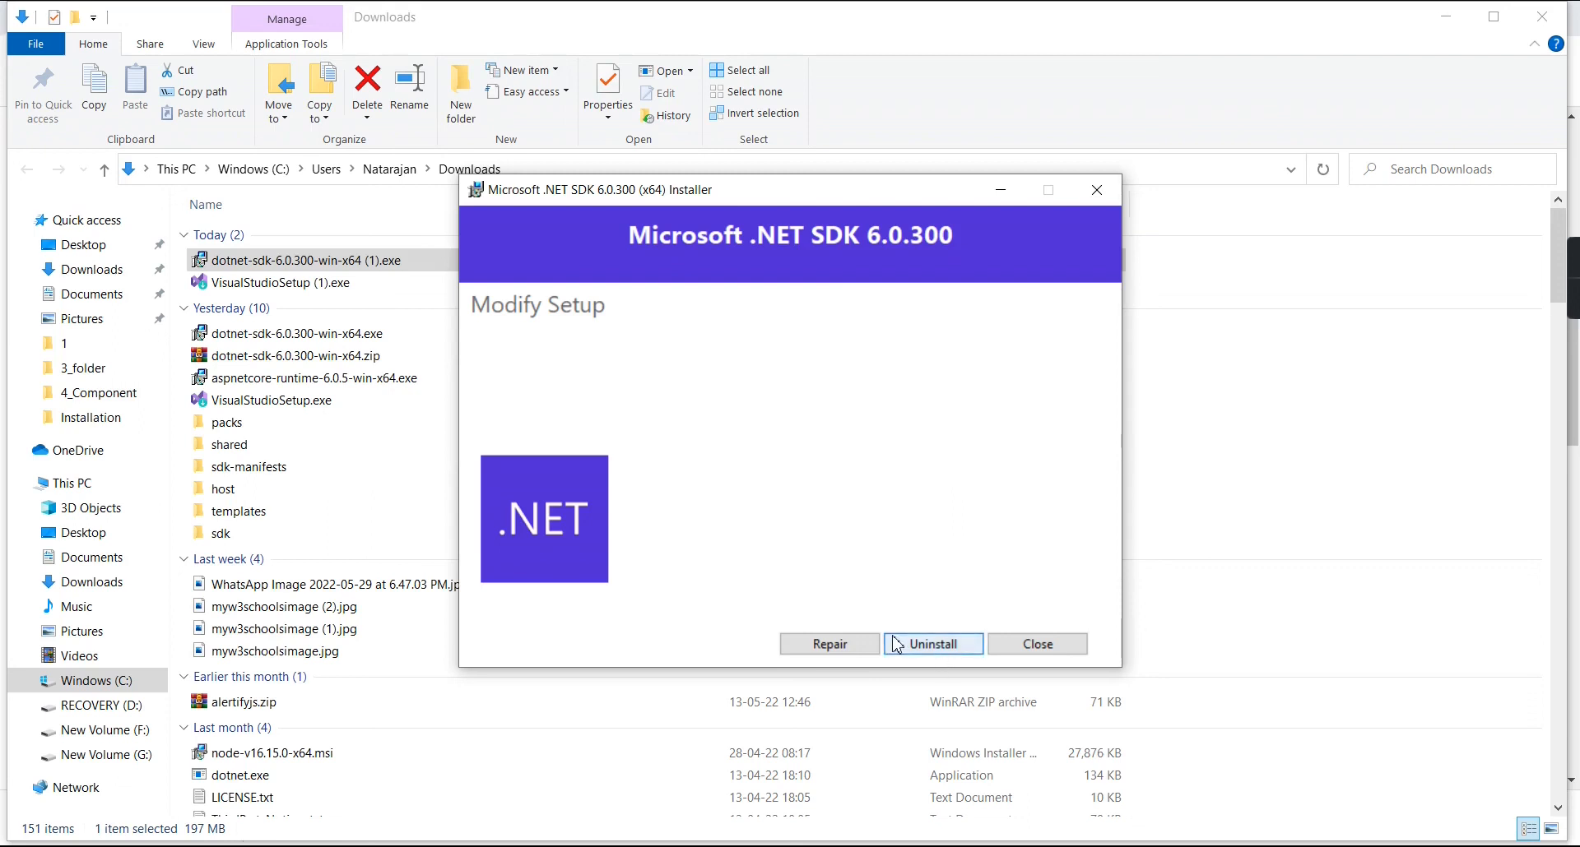
{"action": "left_click", "coordinate": [1084, 198]}
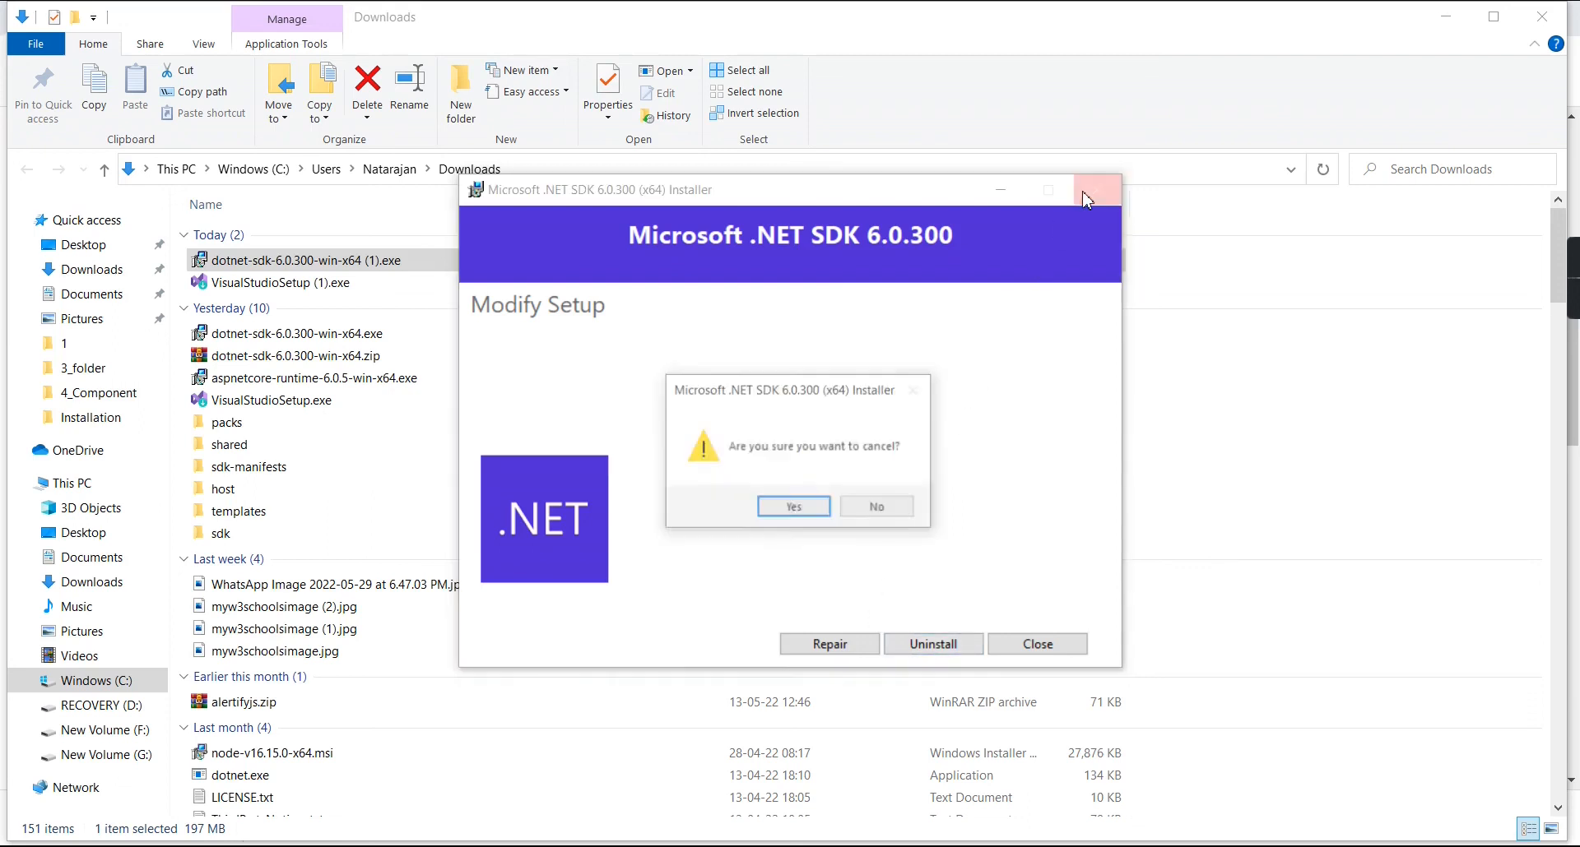
{"action": "left_click", "coordinate": [796, 508]}
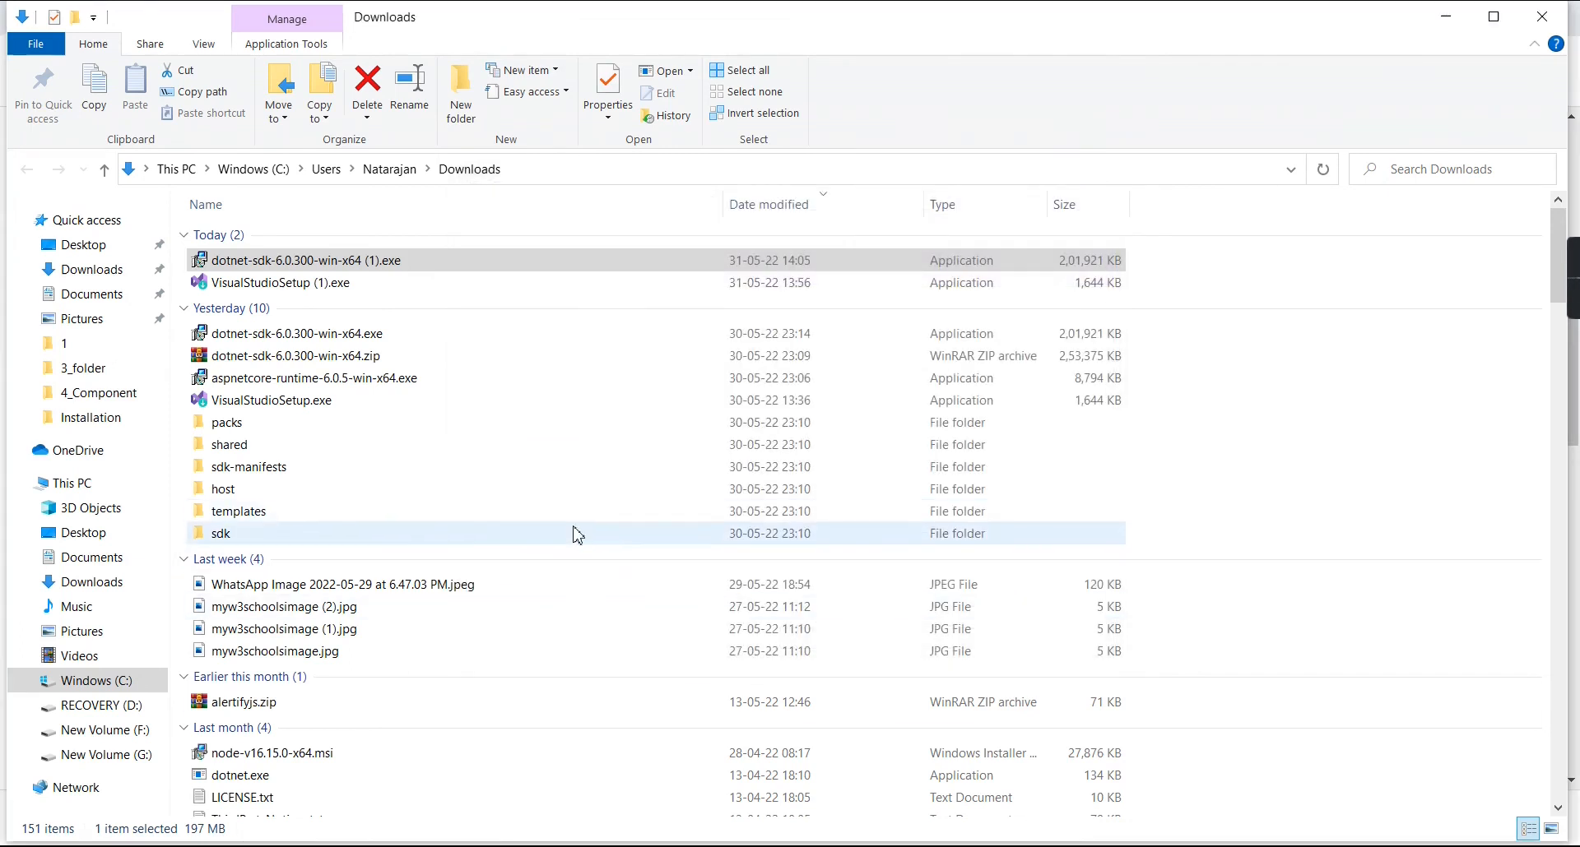
Check the installed .NET version by running dotnet --version in Command Prompt, and close the prompt
{"action": "key", "text": "super"}
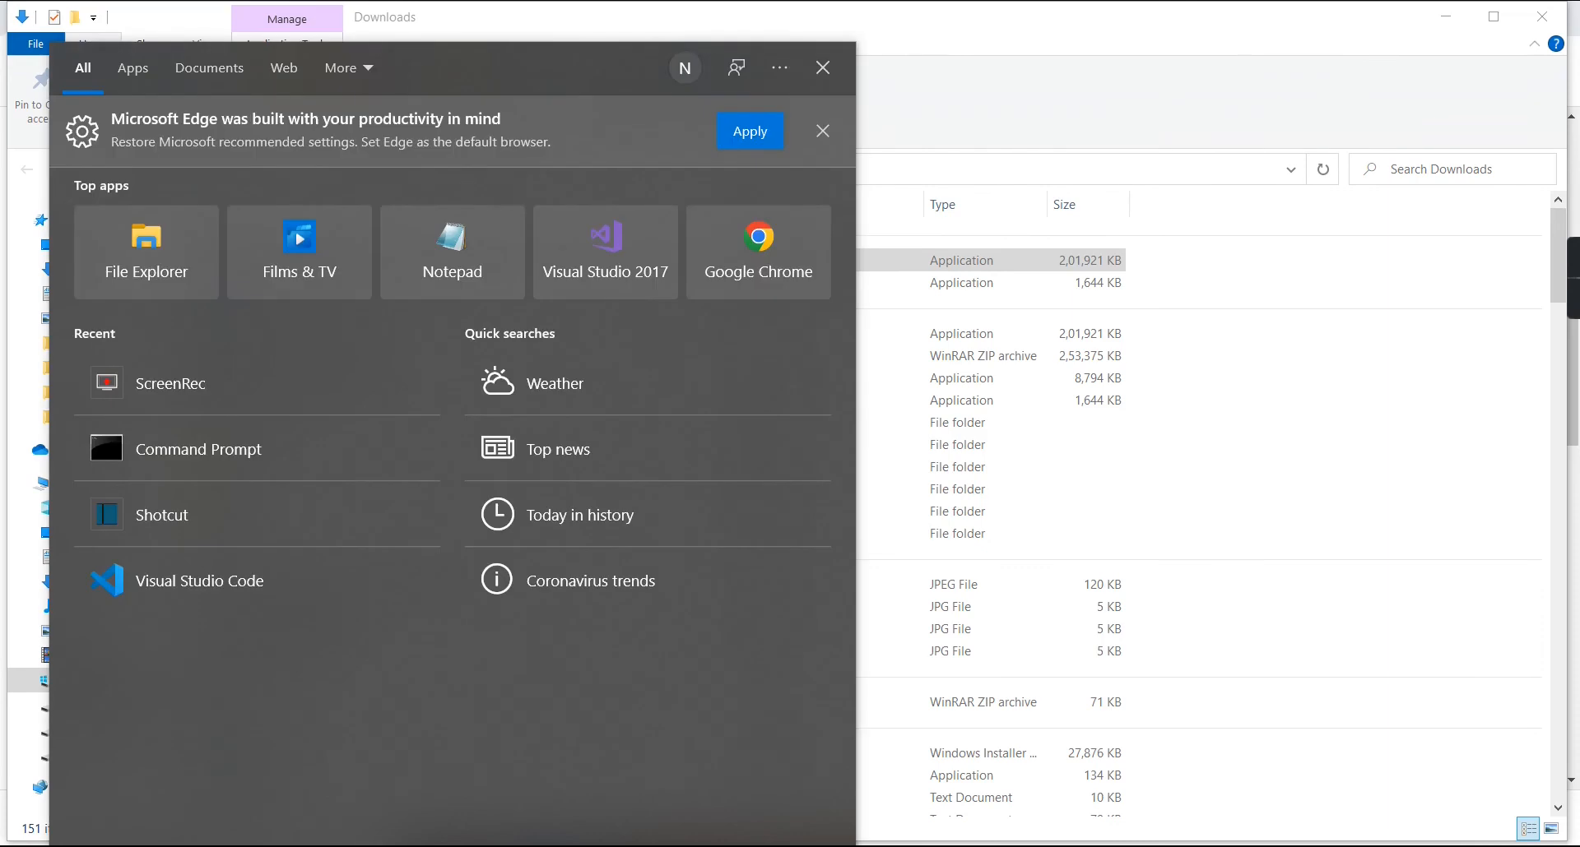
{"action": "left_click", "coordinate": [185, 461]}
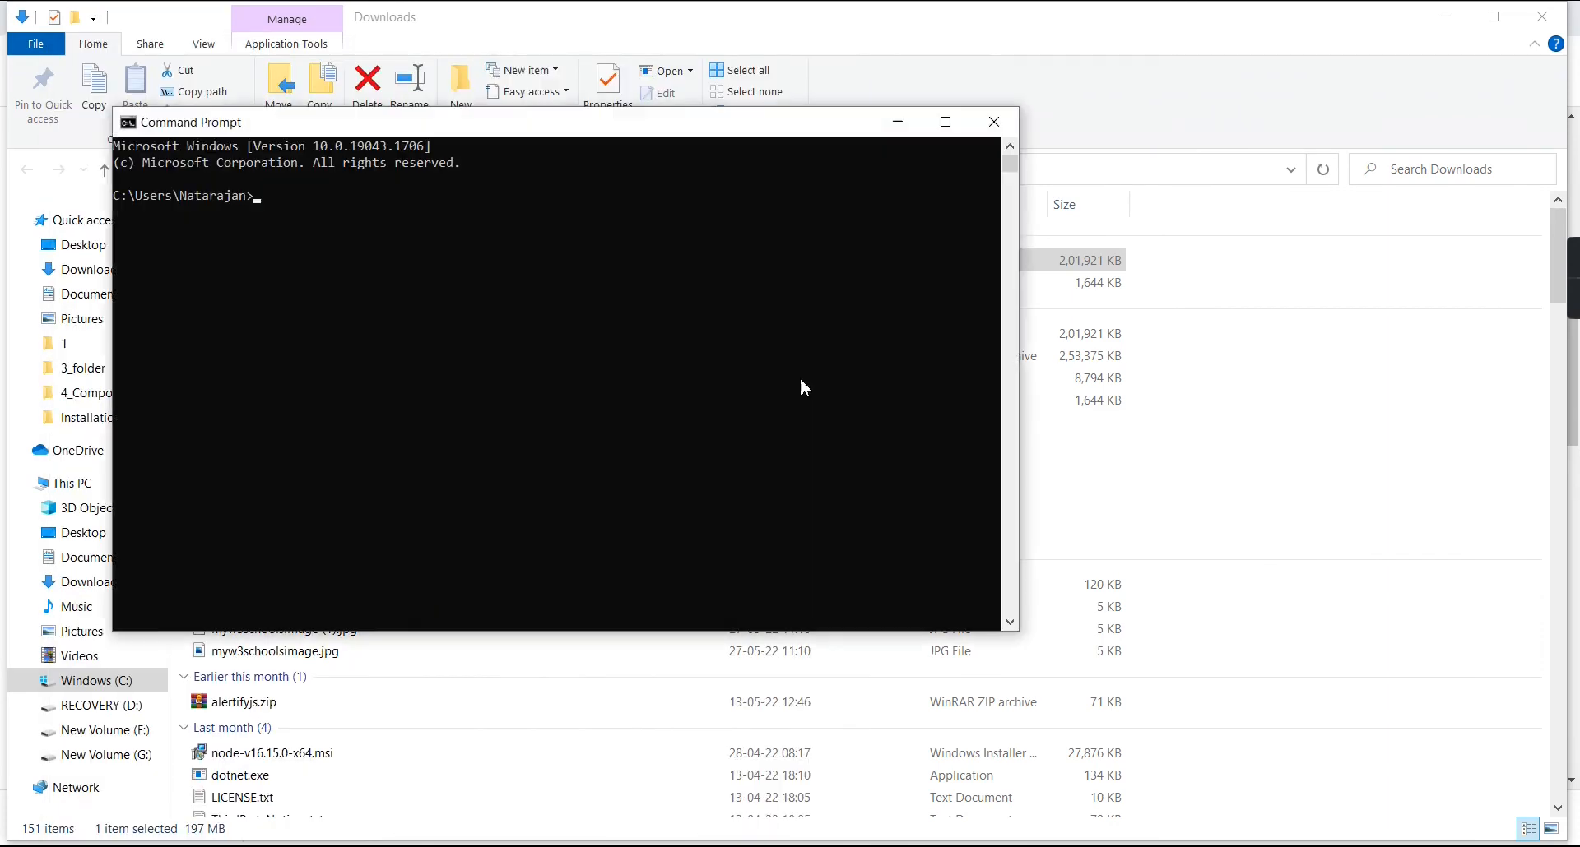
{"action": "type", "text": "dotnet"}
{"action": "type", "text": "--"}
{"action": "type", "text": "version"}
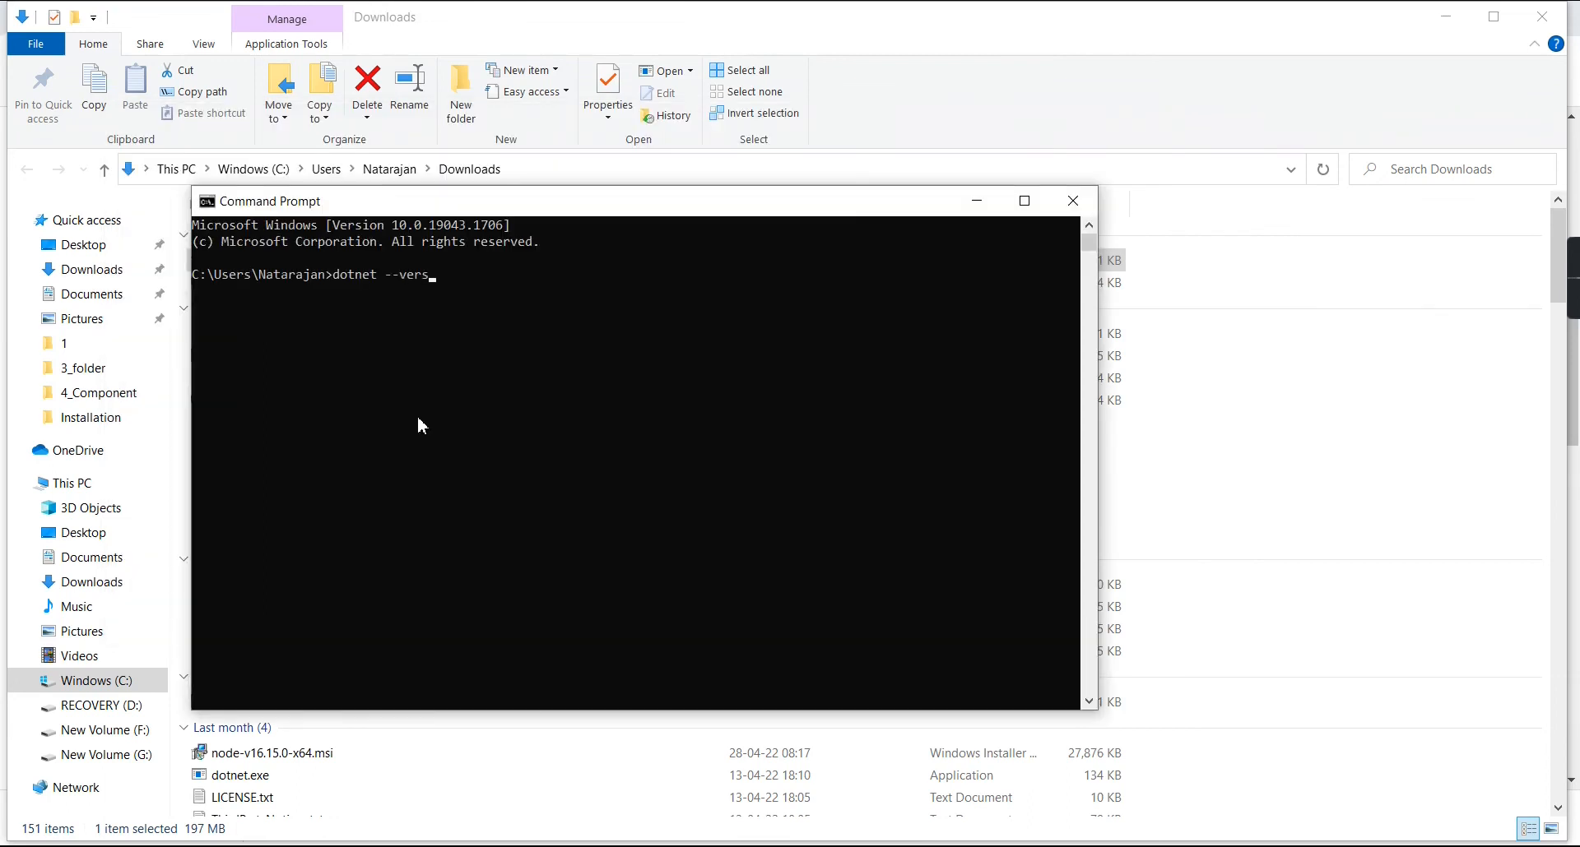
{"action": "key", "text": "Return"}
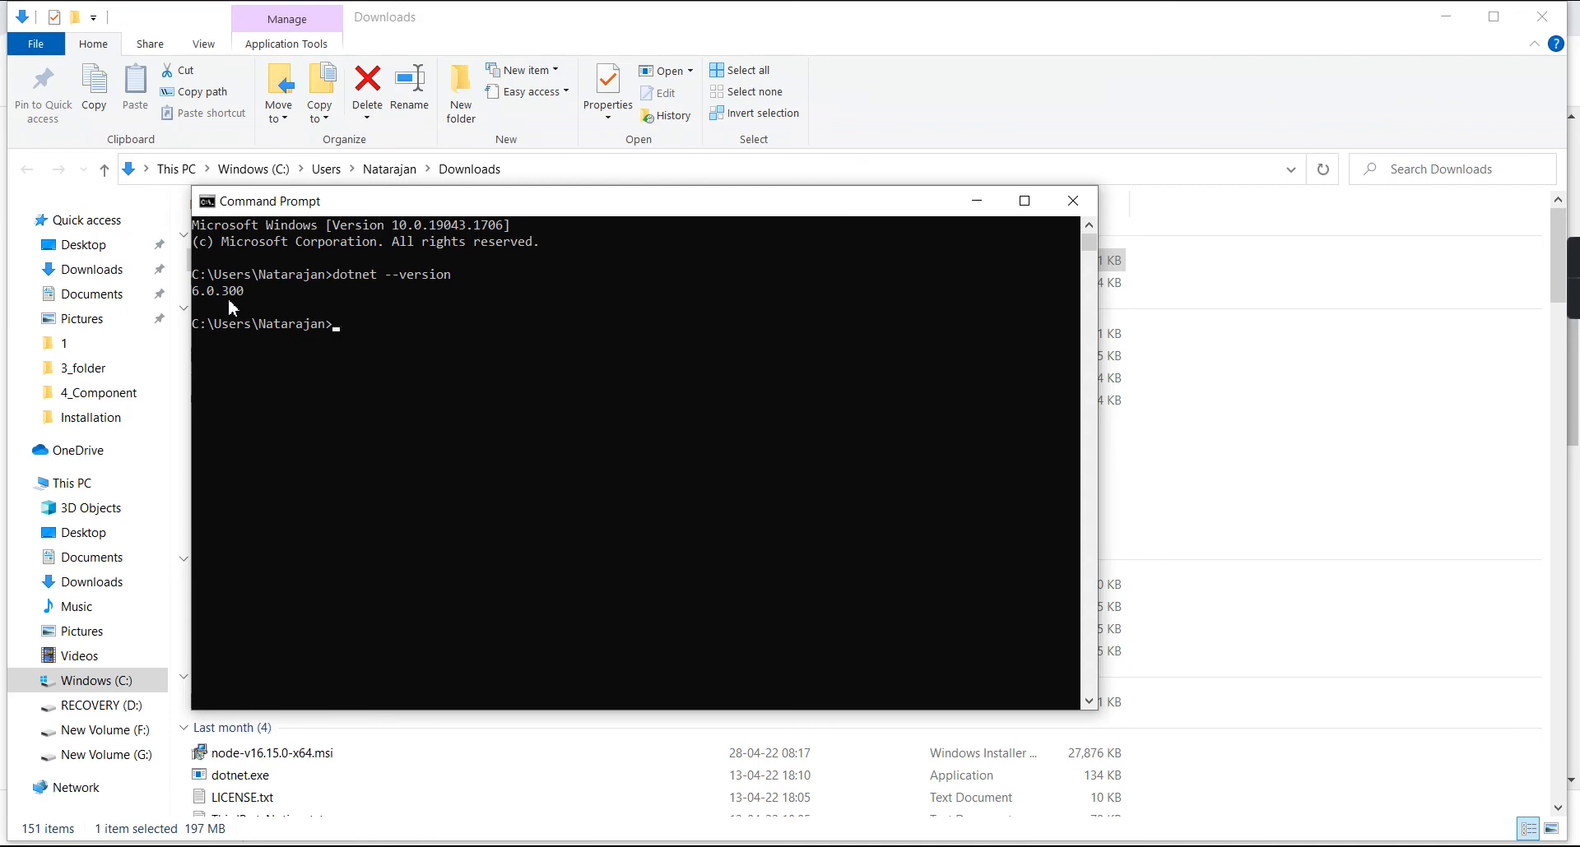
{"action": "left_click", "coordinate": [1073, 200]}
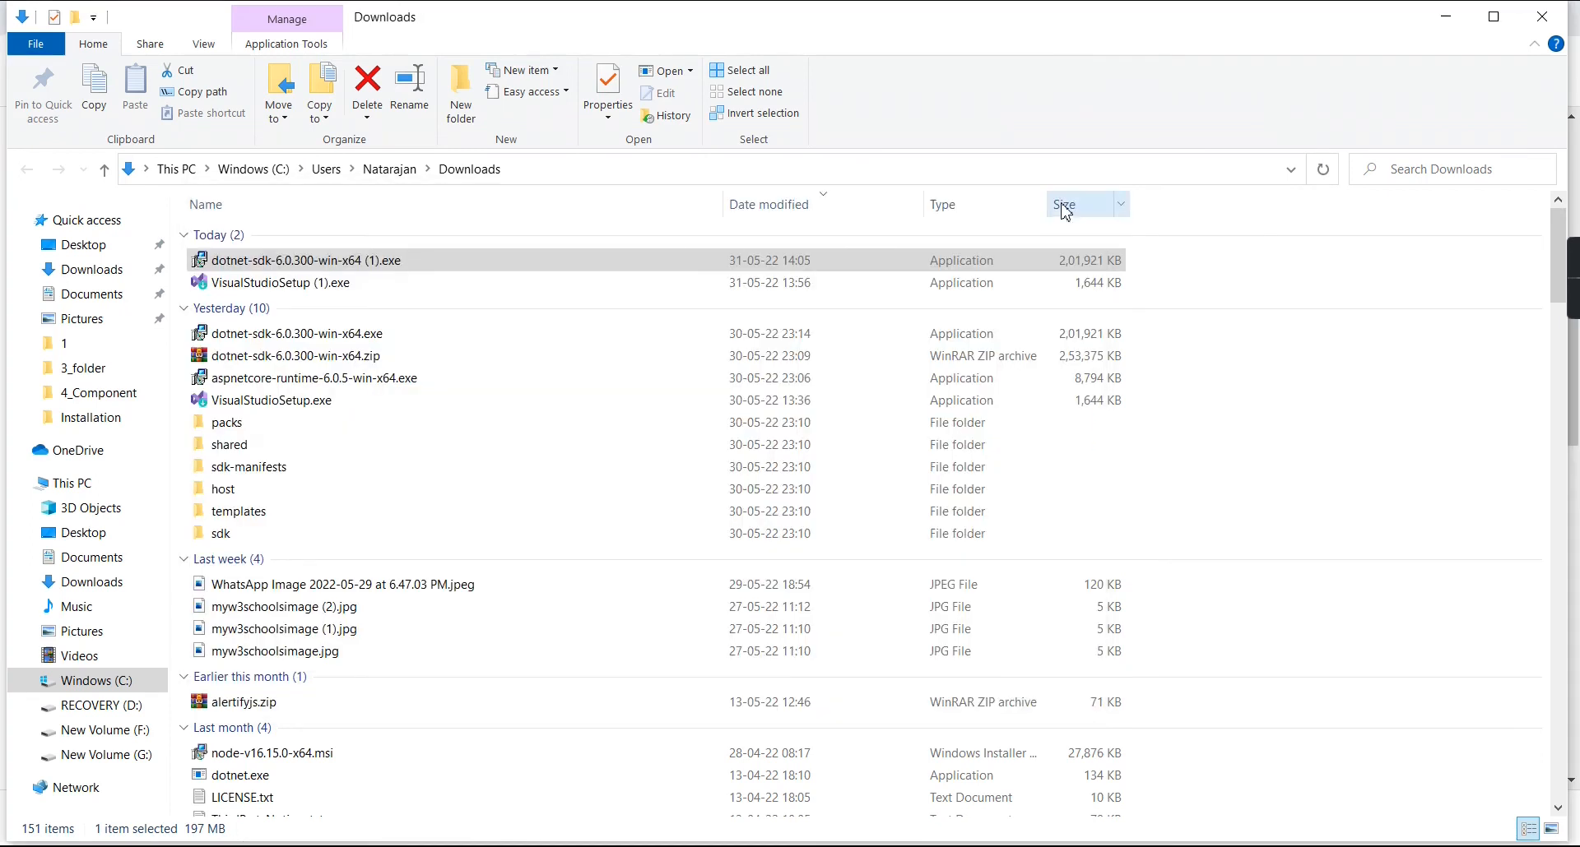